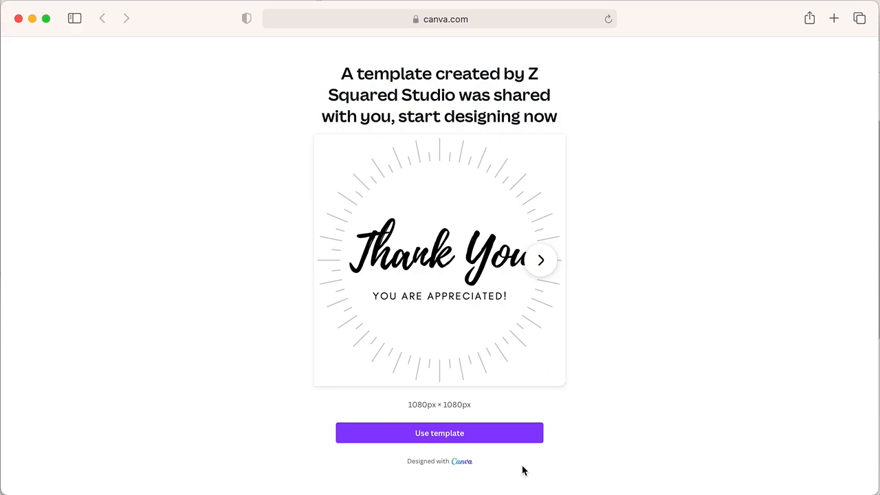
# - Create an editable copy of the shared Thank You Instagram template
pyautogui.click(466, 441)
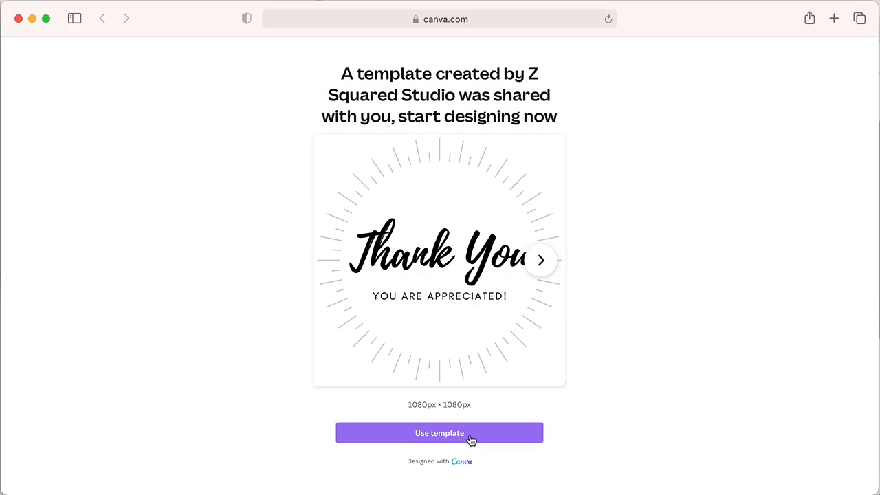
pyautogui.click(470, 437)
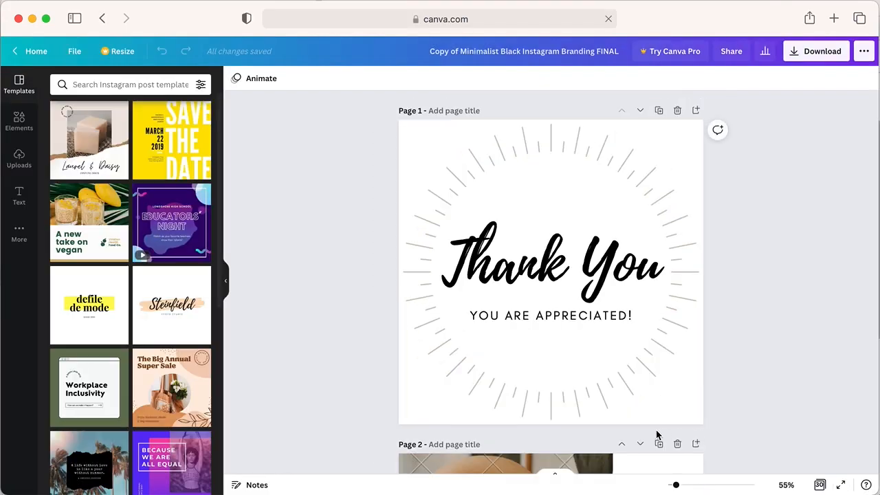
# - Look through the template's post designs from the Thank You page on through page 11
pyautogui.scroll(-5, 717, 440)
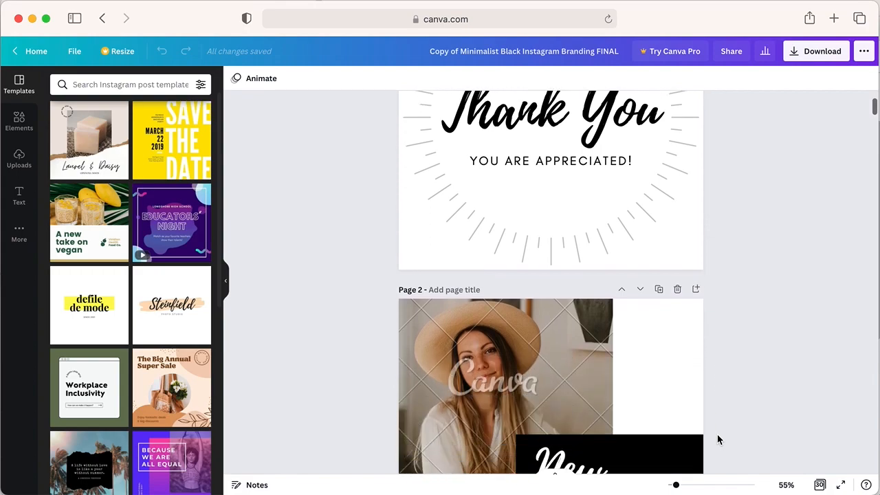
pyautogui.scroll(-3, 717, 440)
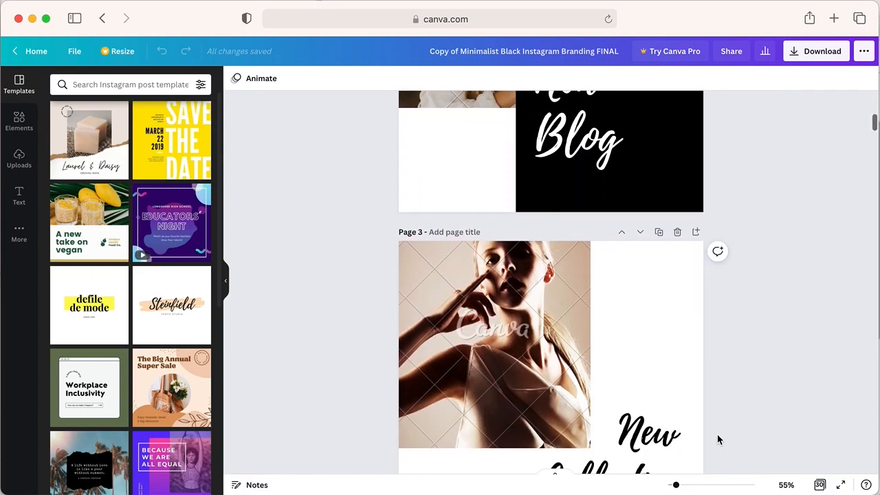
pyautogui.scroll(3, 717, 440)
pyautogui.scroll(2, 449, 254)
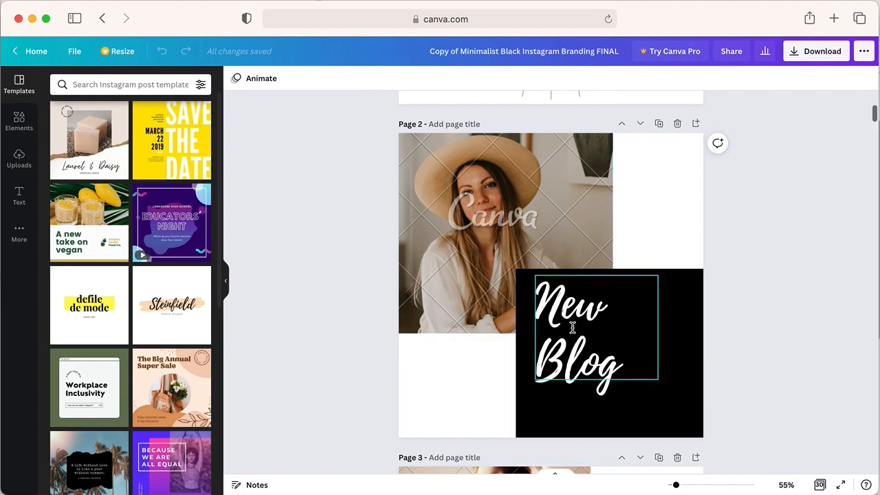
pyautogui.scroll(-3, 471, 272)
pyautogui.scroll(-2, 471, 272)
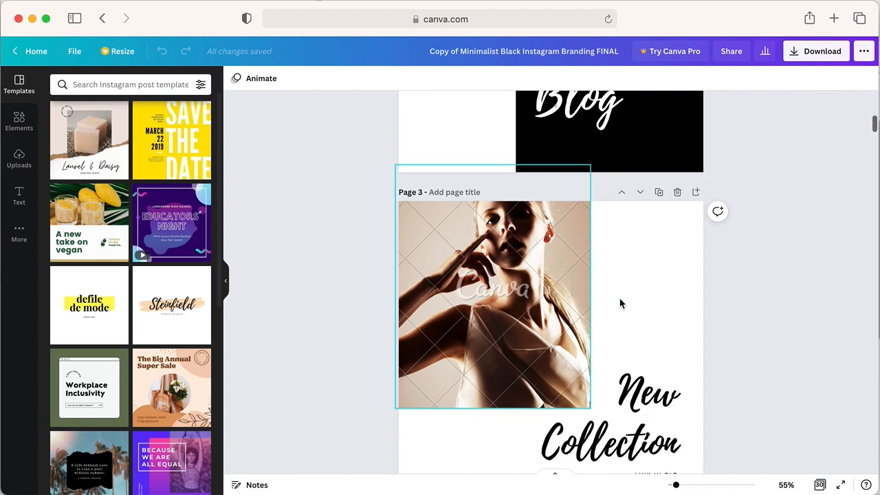
pyautogui.scroll(-6, 500, 302)
pyautogui.scroll(-8, 499, 302)
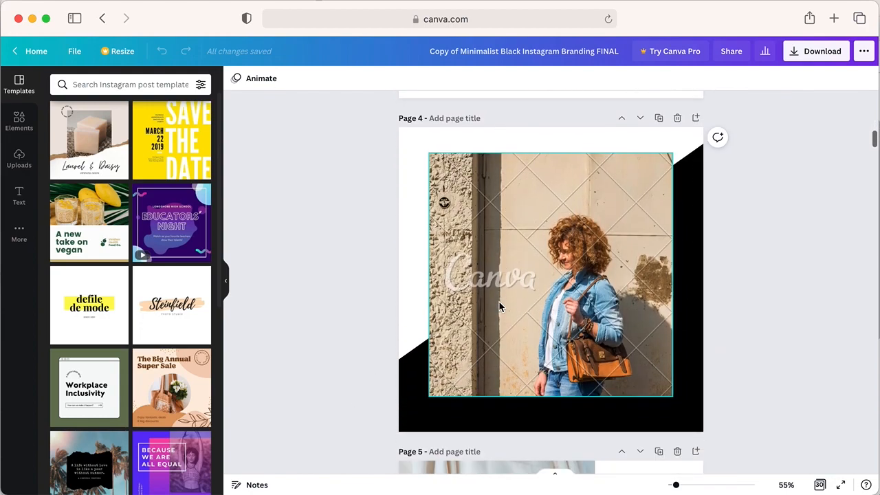
pyautogui.scroll(-8, 500, 307)
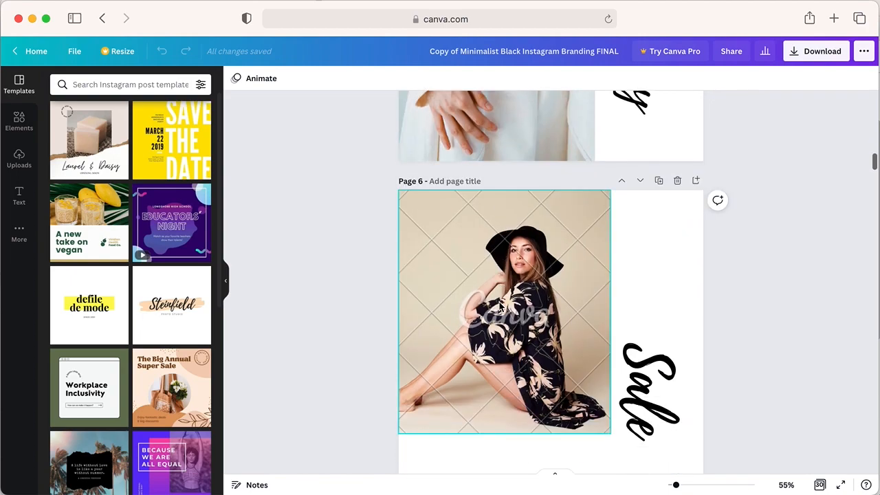
pyautogui.scroll(-15, 510, 309)
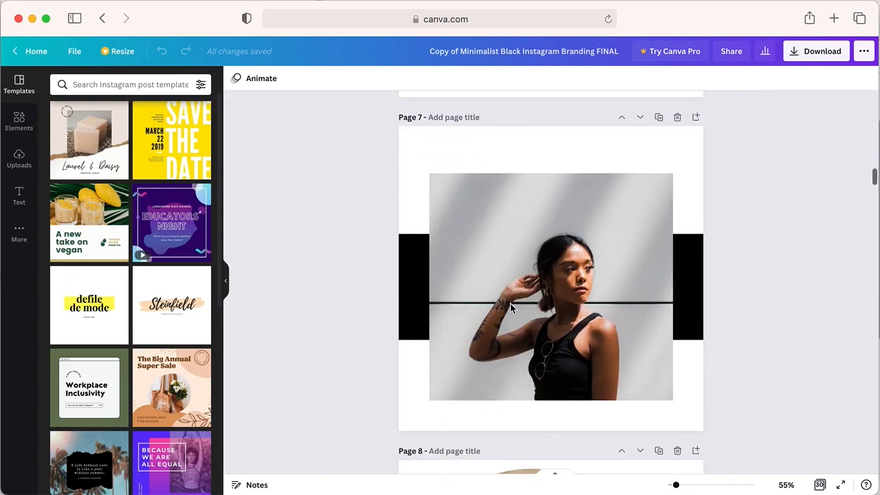
pyautogui.scroll(-5, 510, 309)
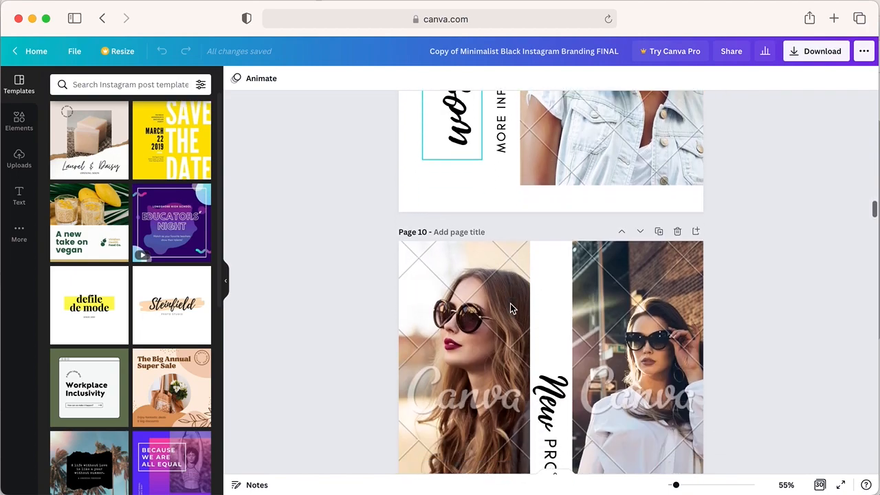
pyautogui.scroll(-6, 721, 274)
pyautogui.scroll(-7, 722, 275)
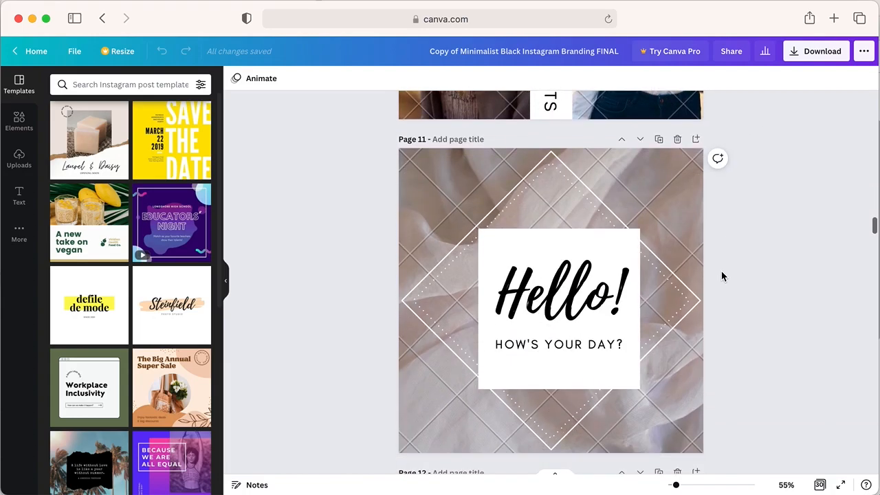
# - Go to the last page, page 30, and look through the photo pages back to page 19
pyautogui.moveTo(875, 238); pyautogui.dragTo(873, 465)
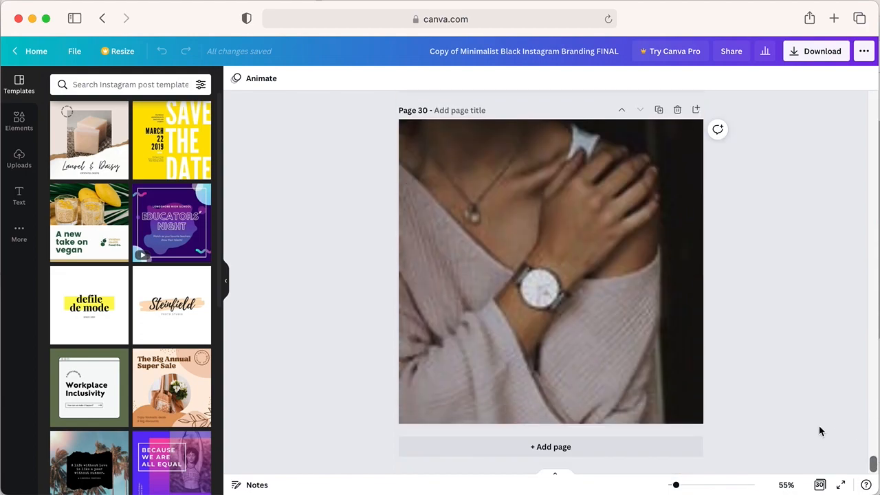
pyautogui.scroll(10, 626, 367)
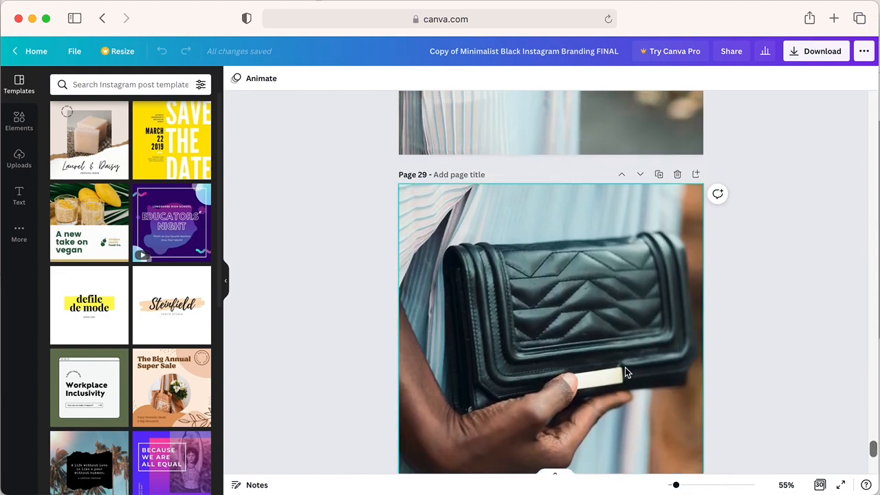
pyautogui.scroll(8, 626, 372)
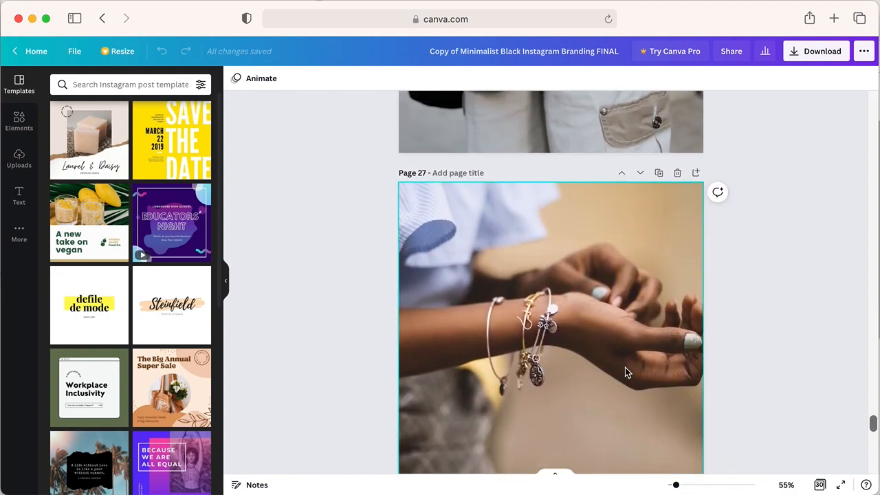
pyautogui.scroll(10, 625, 372)
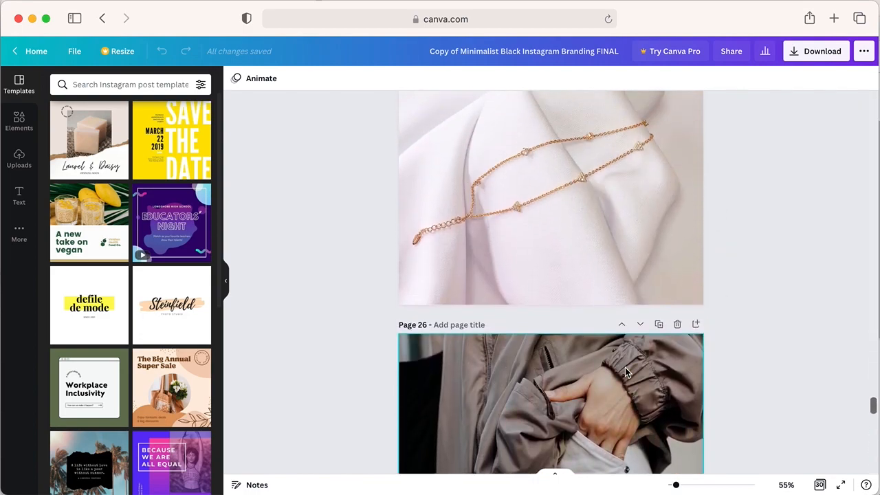
pyautogui.scroll(8, 625, 372)
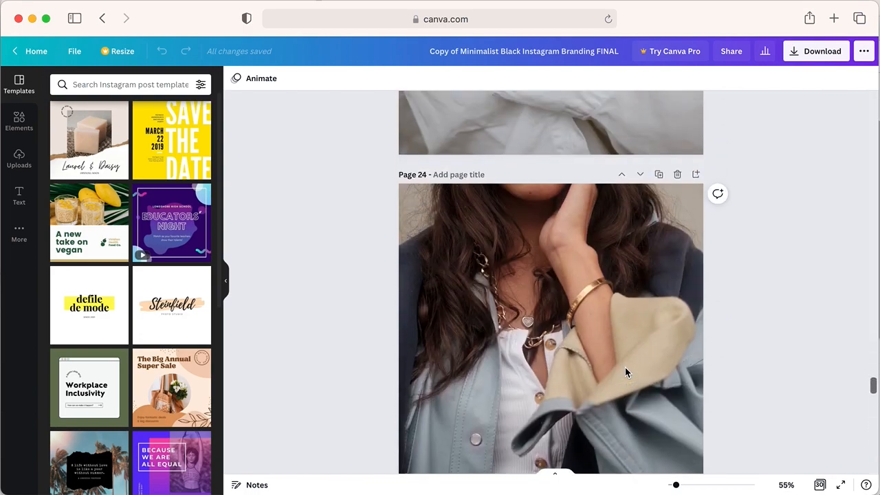
pyautogui.scroll(10, 625, 372)
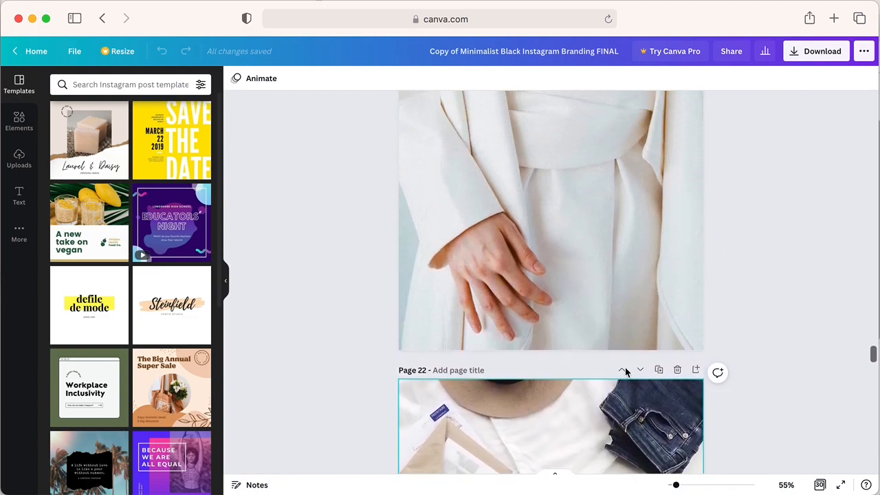
pyautogui.scroll(10, 626, 372)
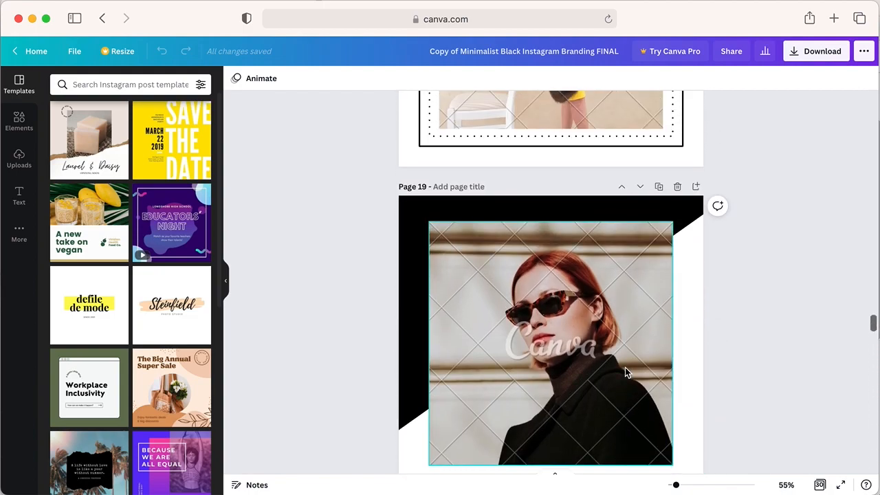
# - Show all template pages as a thumbnail grid and look over the full set of designs
pyautogui.click(820, 486)
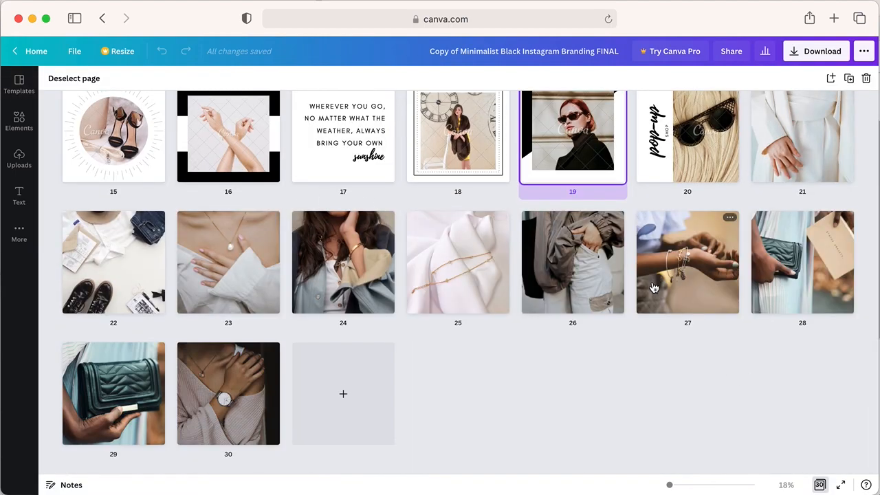
pyautogui.scroll(5, 653, 289)
pyautogui.scroll(3, 654, 287)
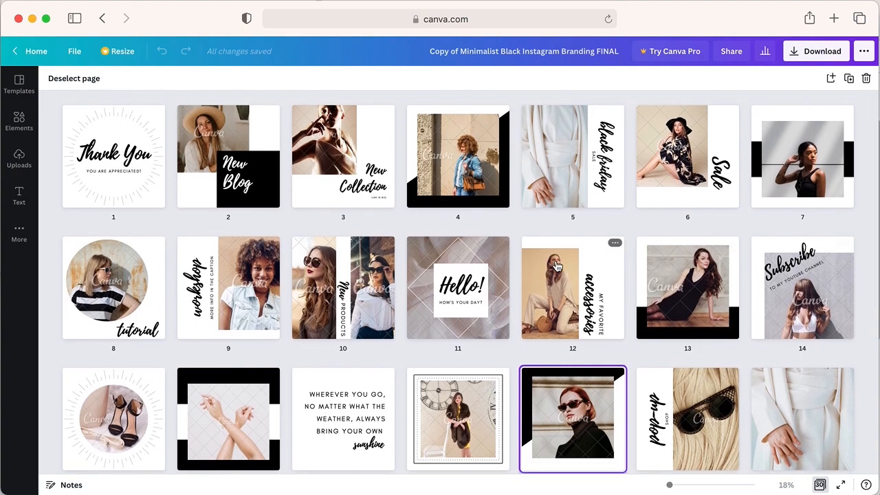
pyautogui.scroll(-5, 576, 270)
pyautogui.scroll(5, 577, 270)
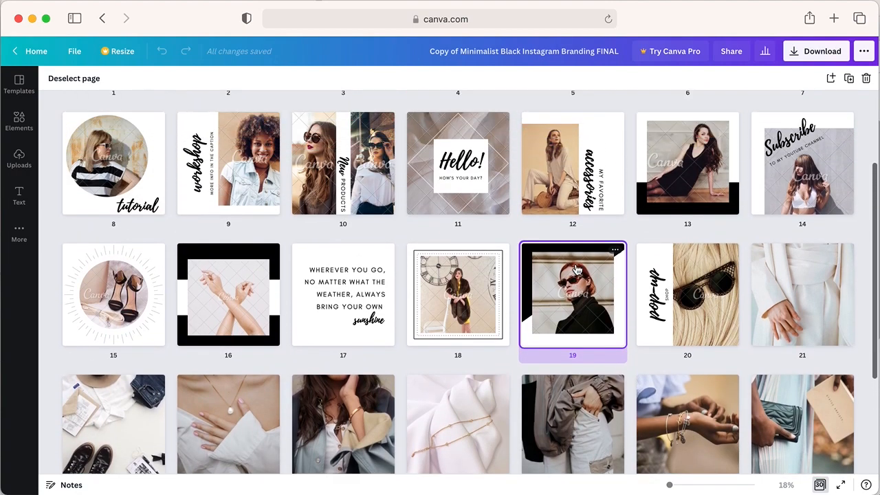
# - Open page 10, replace the word New with "favorite" and fit it on one line in the vertical white strip
pyautogui.doubleClick(344, 289)
pyautogui.scroll(-2, 719, 326)
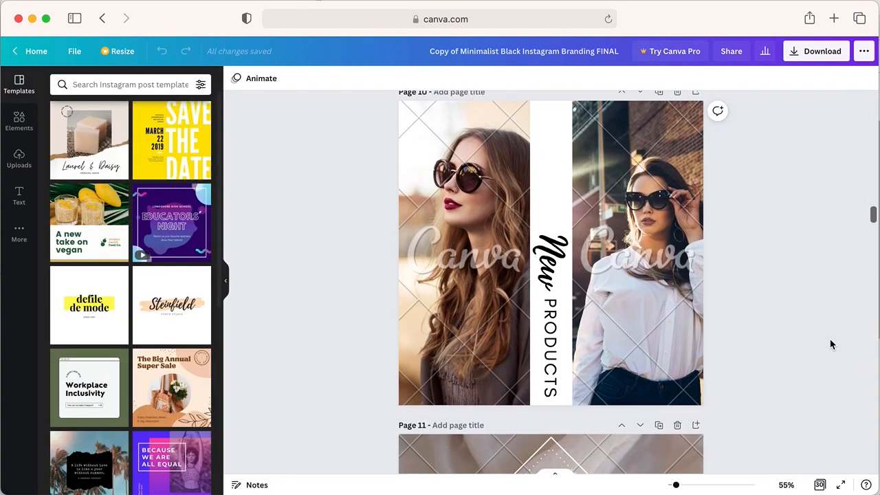
pyautogui.click(550, 262)
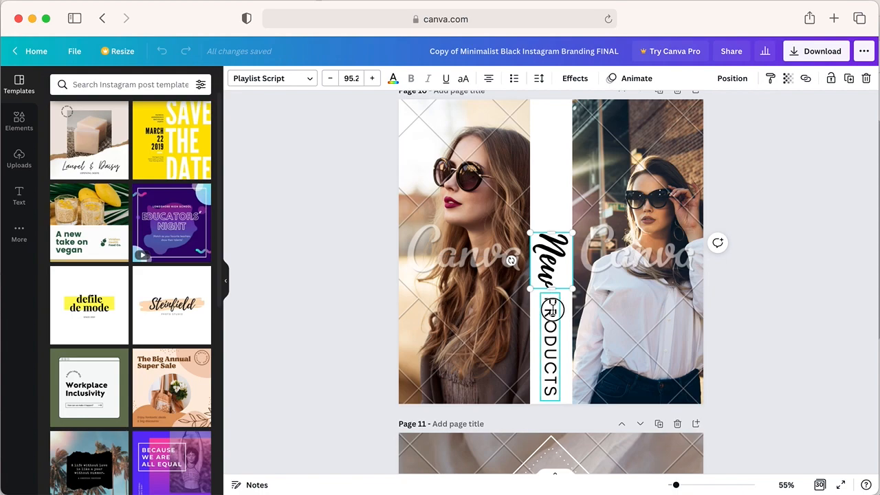
pyautogui.doubleClick(551, 262)
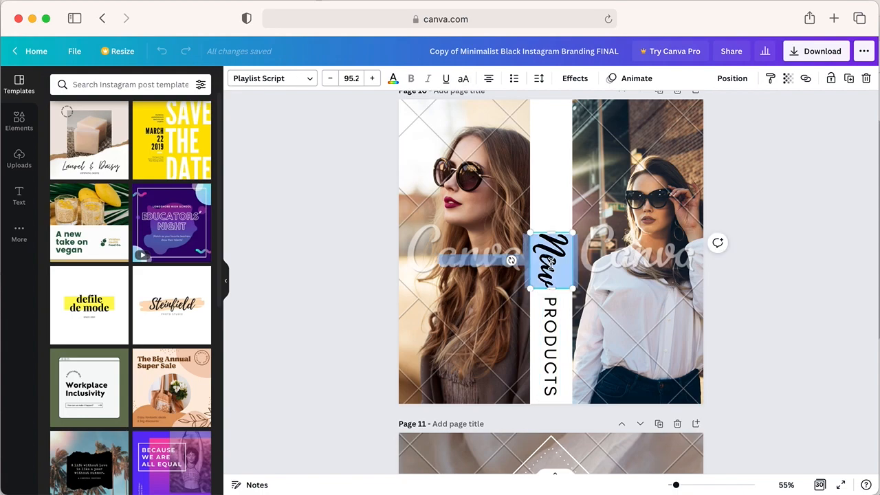
pyautogui.write('favorite')
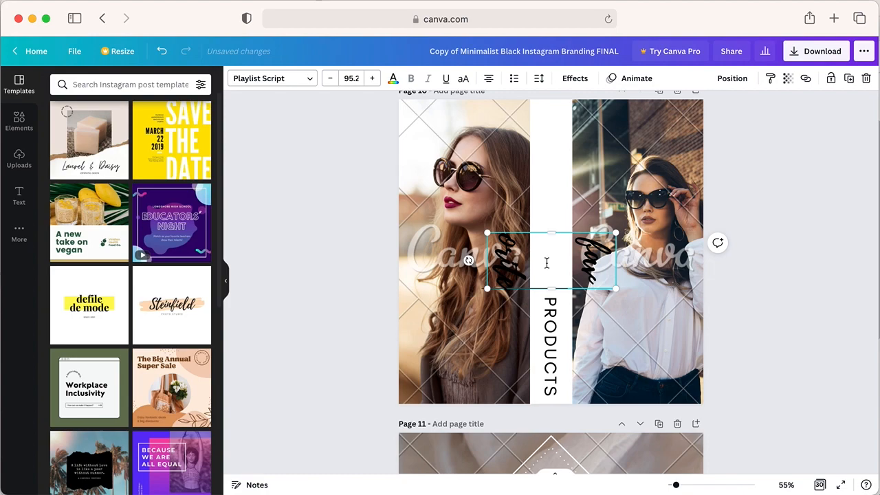
pyautogui.moveTo(549, 195); pyautogui.dragTo(511, 226)
# - Duplicate the PRODUCTS text, place the copy above favorite and change its wording to "MY"
pyautogui.click(559, 346)
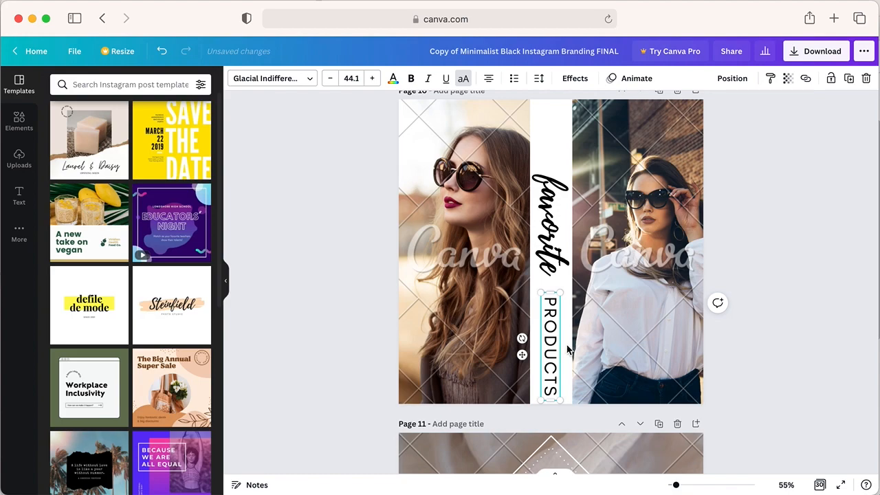
pyautogui.moveTo(554, 357); pyautogui.dragTo(544, 137)
pyautogui.click(857, 371)
pyautogui.doubleClick(547, 184)
pyautogui.write('MY')
pyautogui.click(760, 187)
# - Center-align the MY, favorite and PRODUCTS text boxes with one another in the white strip
pyautogui.moveTo(549, 93); pyautogui.dragTo(543, 403)
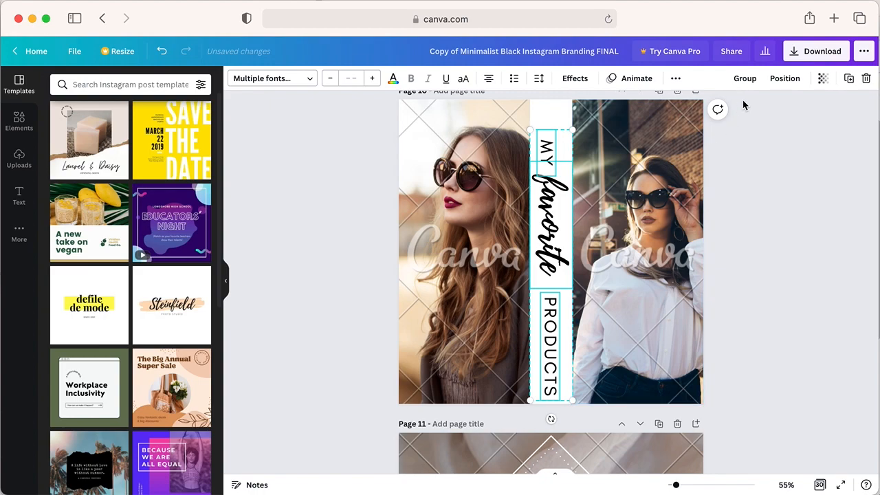
pyautogui.click(786, 78)
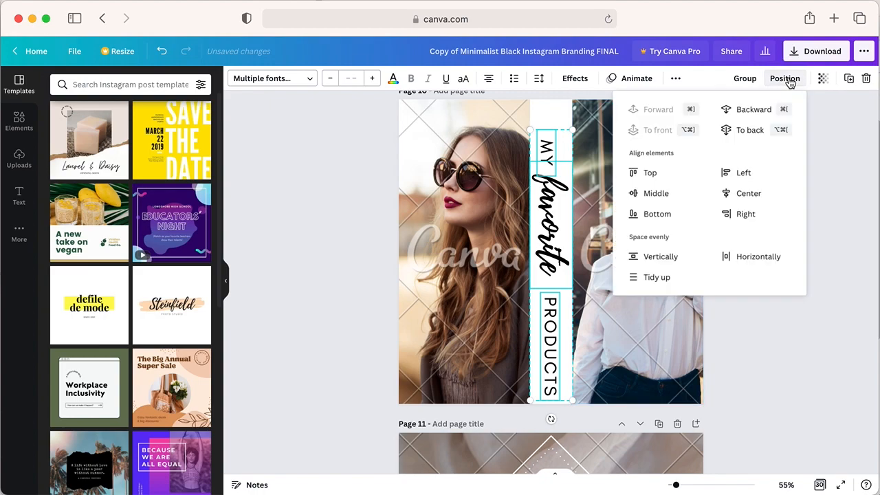
pyautogui.click(742, 198)
pyautogui.click(741, 255)
pyautogui.click(794, 147)
# - Check the horizontal page-center alignment of MY, favorite and PRODUCTS one at a time
pyautogui.click(551, 147)
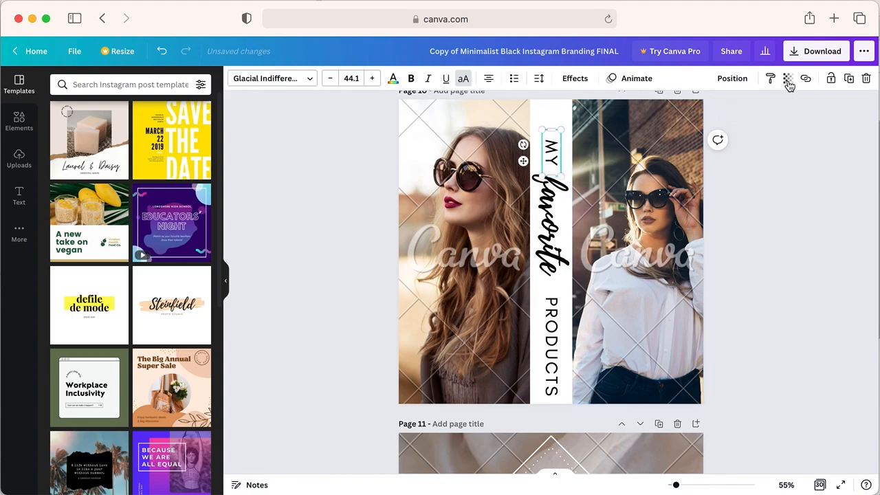
pyautogui.click(733, 78)
pyautogui.click(720, 172)
pyautogui.click(834, 234)
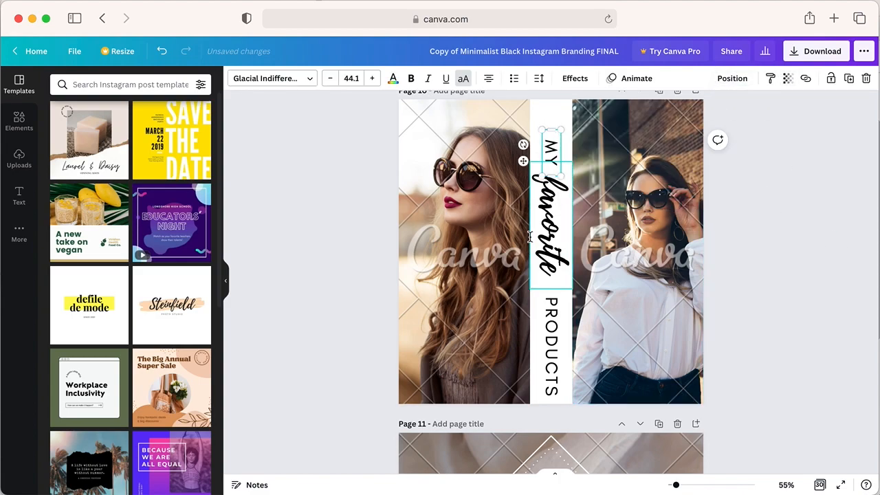
pyautogui.click(547, 238)
pyautogui.click(743, 83)
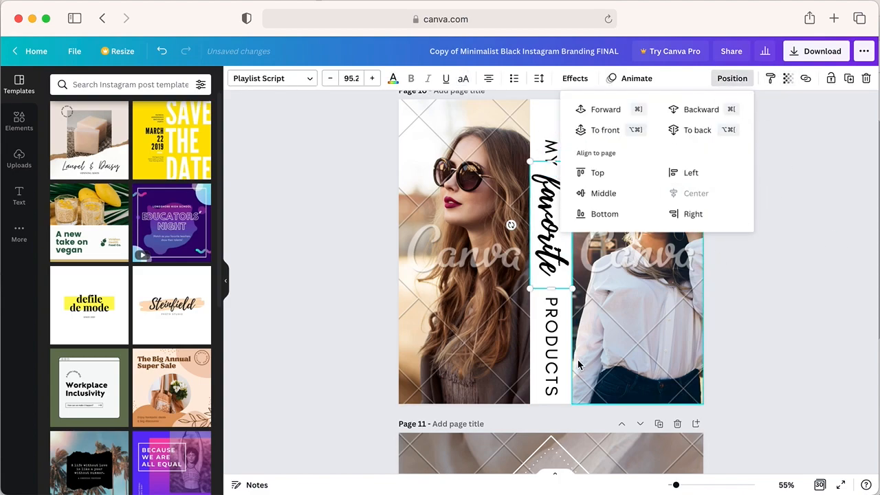
pyautogui.click(550, 344)
pyautogui.click(733, 79)
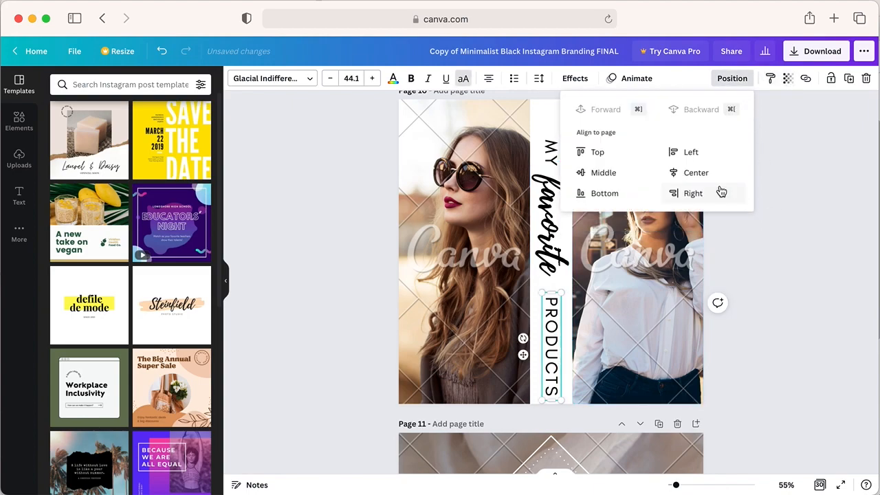
pyautogui.click(816, 265)
pyautogui.click(813, 264)
# - Move PRODUCTS up and MY slightly down to tighten the spacing around favorite
pyautogui.click(554, 340)
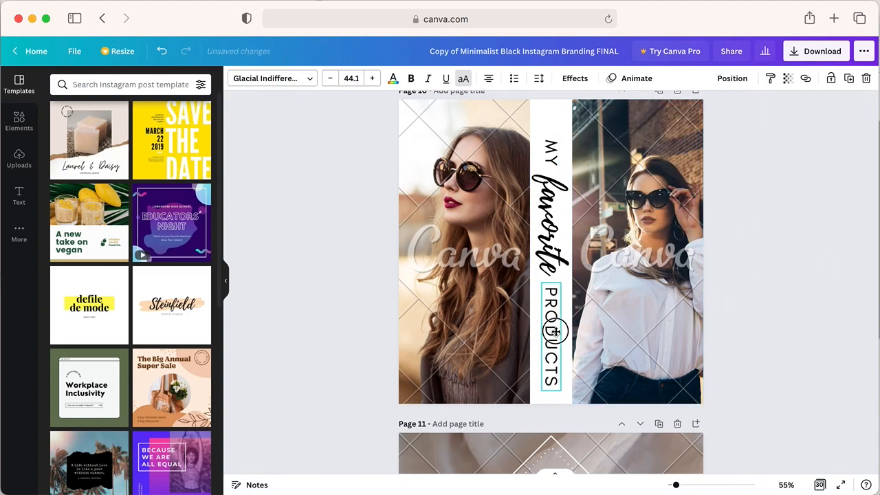
pyautogui.click(736, 314)
pyautogui.click(551, 152)
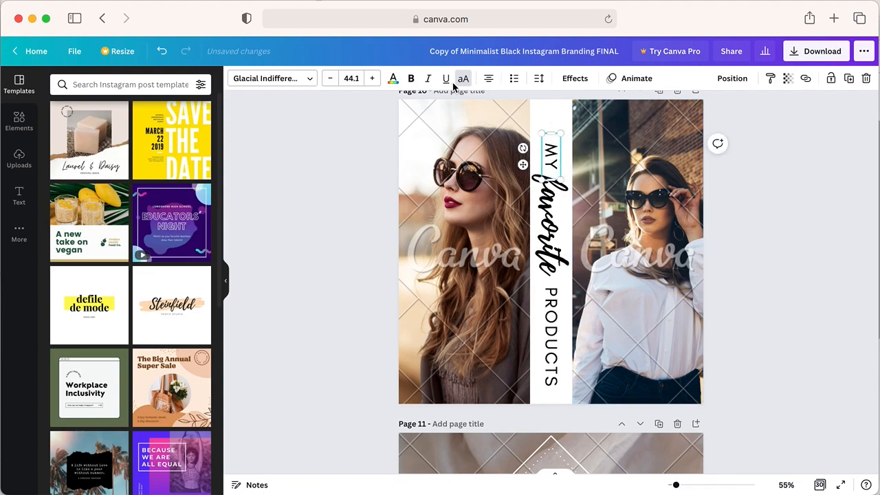
# - Try several browns from the photo colors on the MY text and keep the light brown #a7876c
pyautogui.click(393, 80)
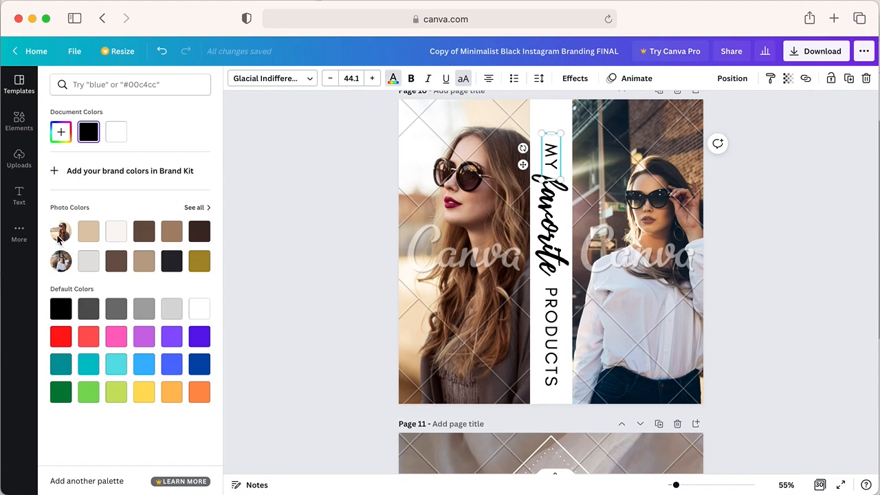
pyautogui.click(197, 238)
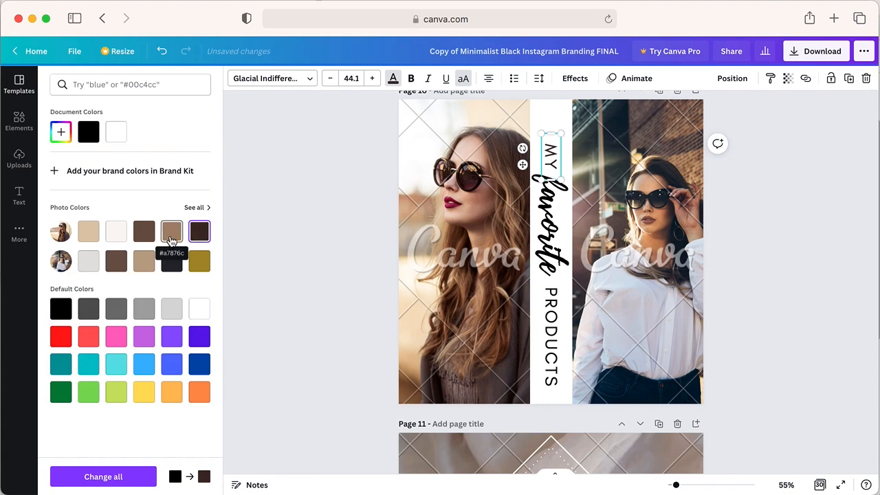
pyautogui.click(174, 238)
pyautogui.click(135, 238)
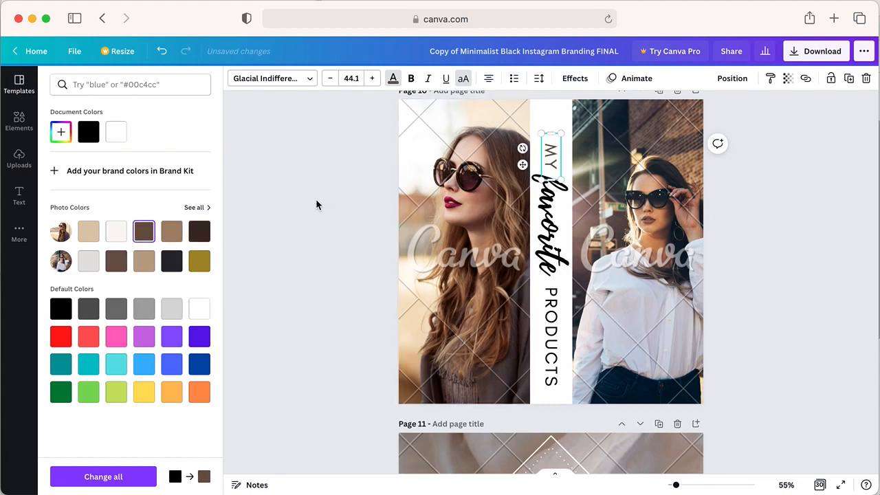
pyautogui.press('Escape')
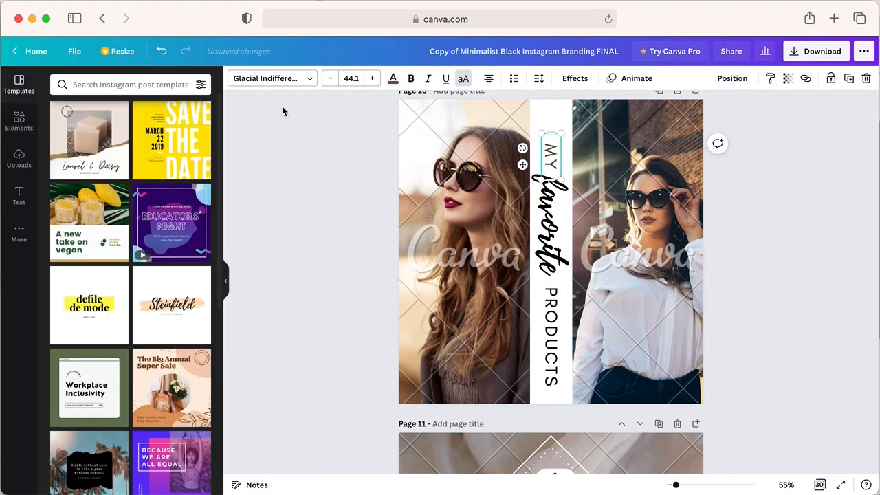
pyautogui.click(162, 55)
pyautogui.click(331, 147)
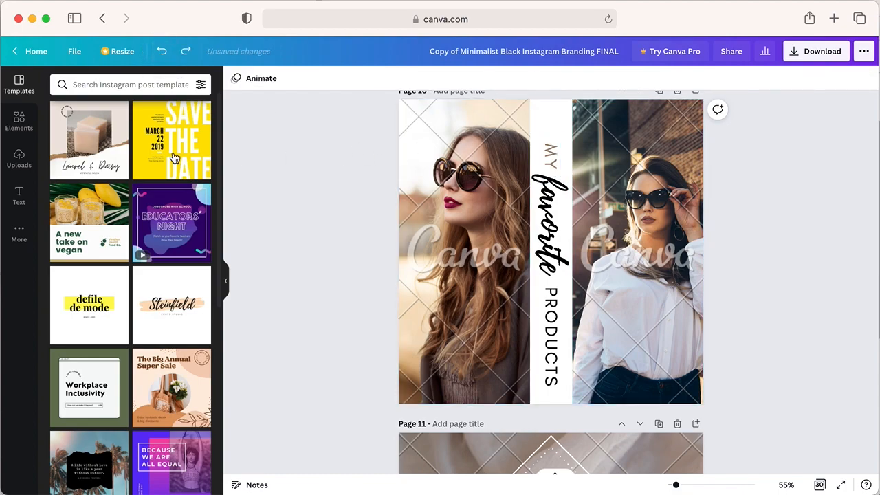
# - Search the photo library for "skin care product"
pyautogui.click(17, 166)
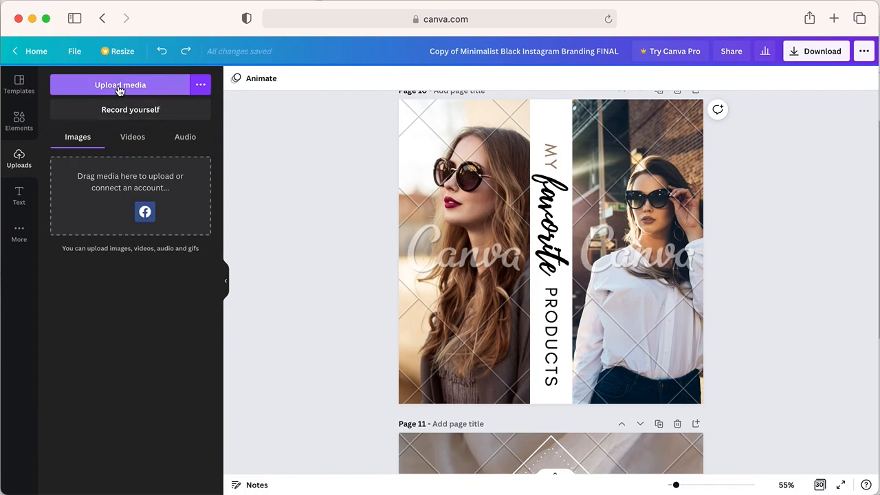
pyautogui.click(20, 127)
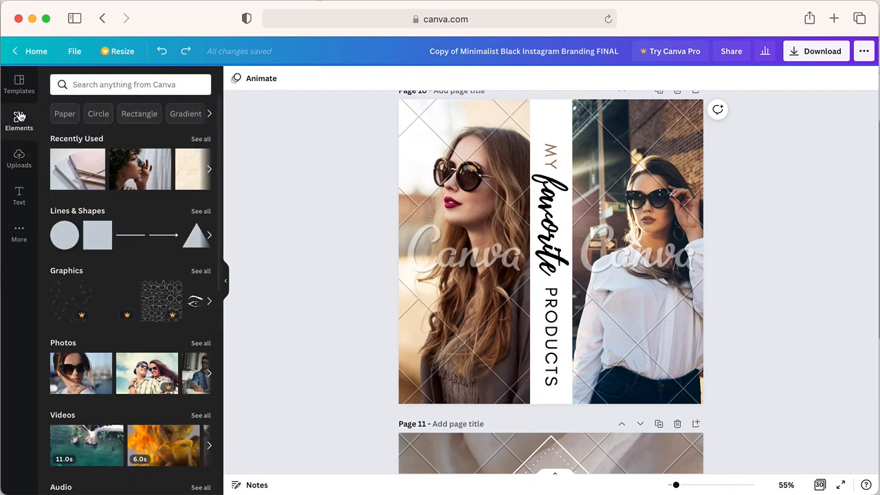
pyautogui.click(63, 342)
pyautogui.scroll(-2, 161, 343)
pyautogui.scroll(2, 160, 344)
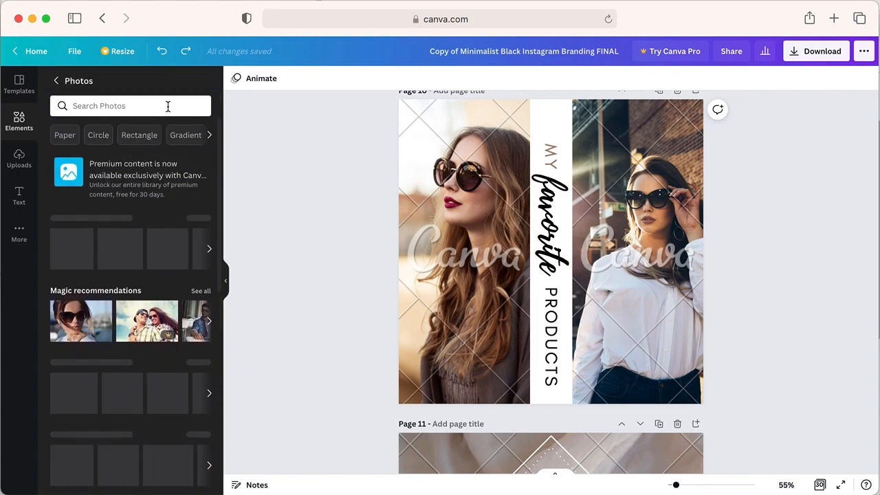
pyautogui.click(160, 108)
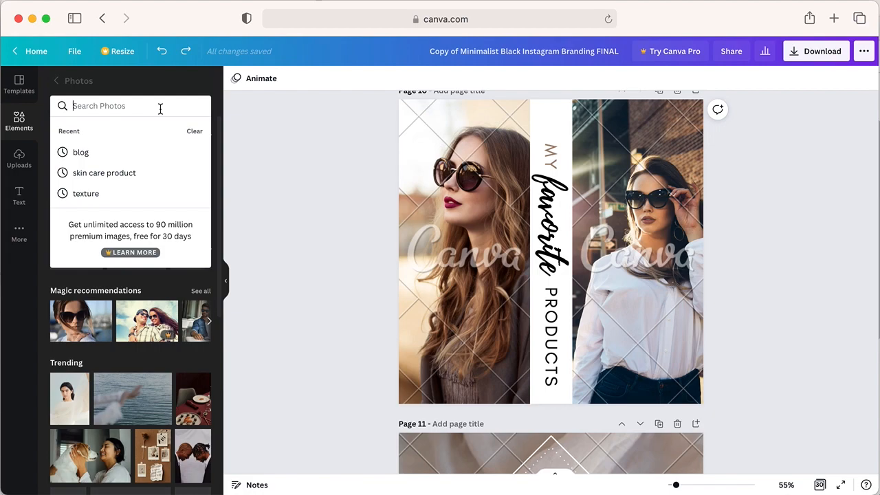
pyautogui.write('pro')
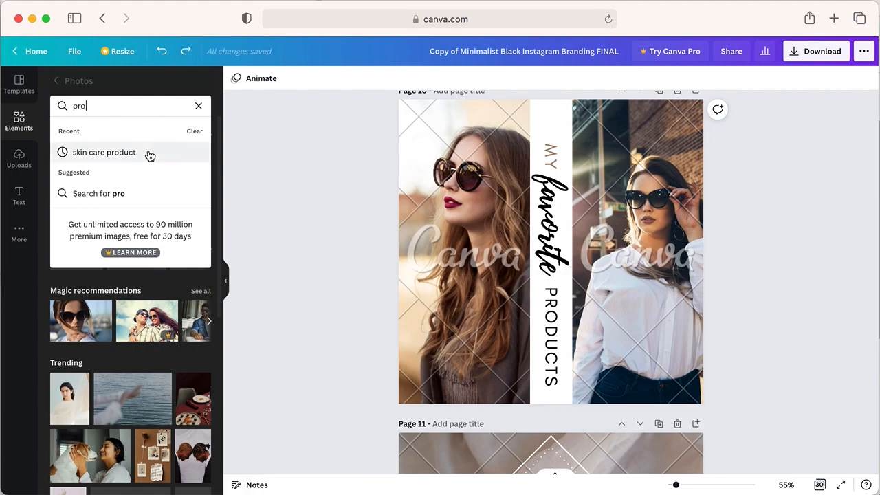
pyautogui.click(150, 153)
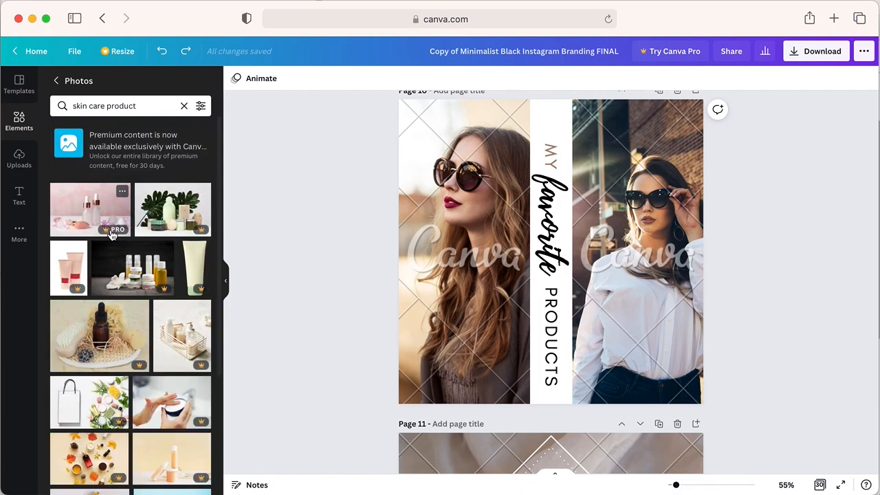
# - Replace the left photo on page 10 with the skin care bottle photo featuring green leaves
pyautogui.scroll(-3, 186, 249)
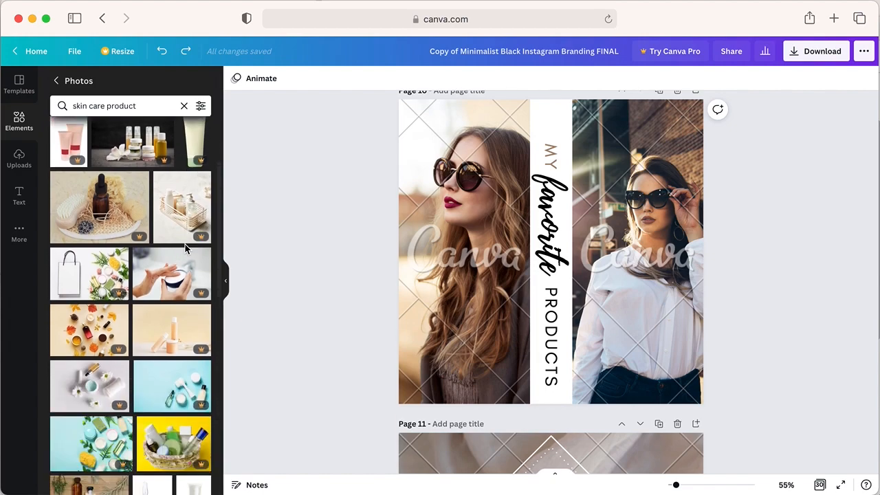
pyautogui.scroll(-2, 186, 247)
pyautogui.scroll(-6, 186, 249)
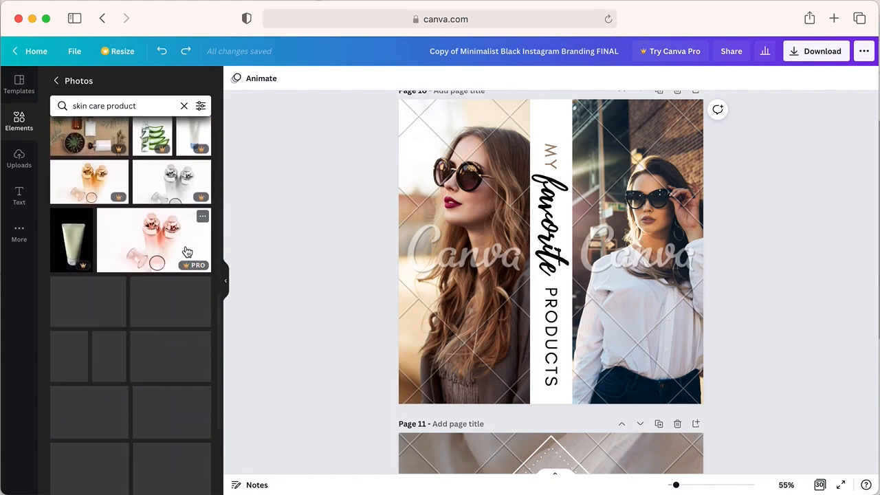
pyautogui.scroll(-10, 185, 251)
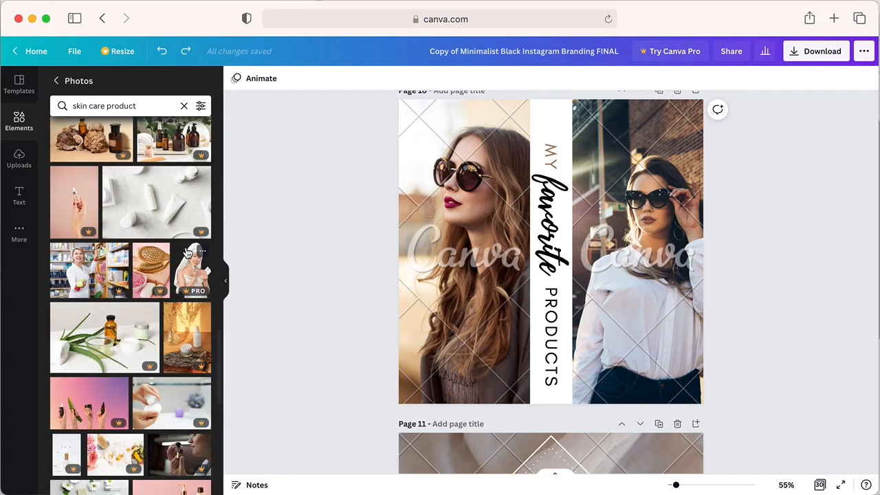
pyautogui.scroll(-10, 187, 253)
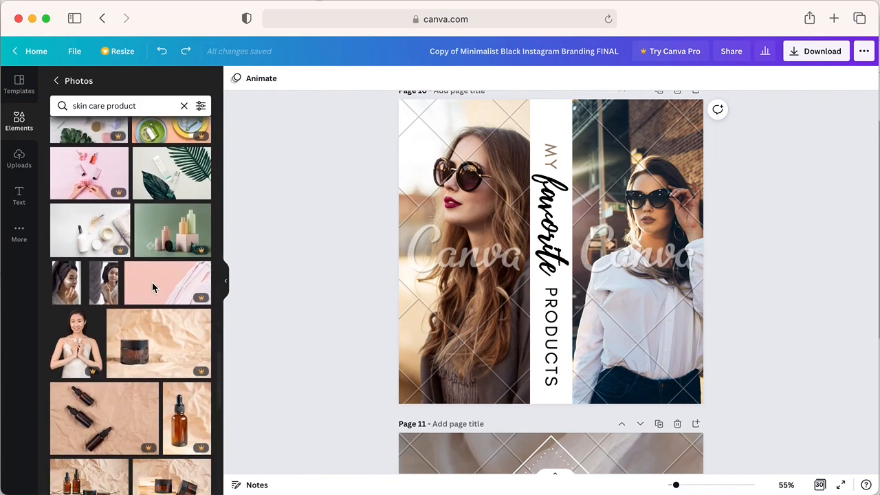
pyautogui.scroll(1, 157, 262)
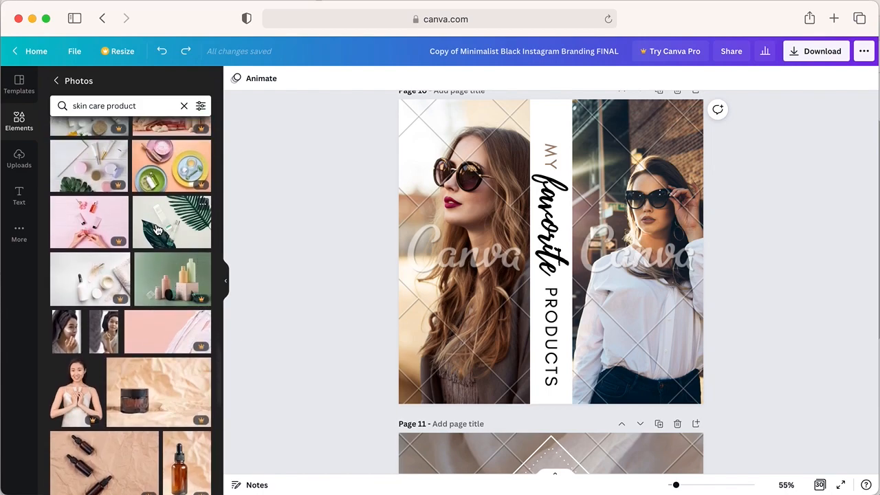
pyautogui.moveTo(151, 229); pyautogui.dragTo(432, 237)
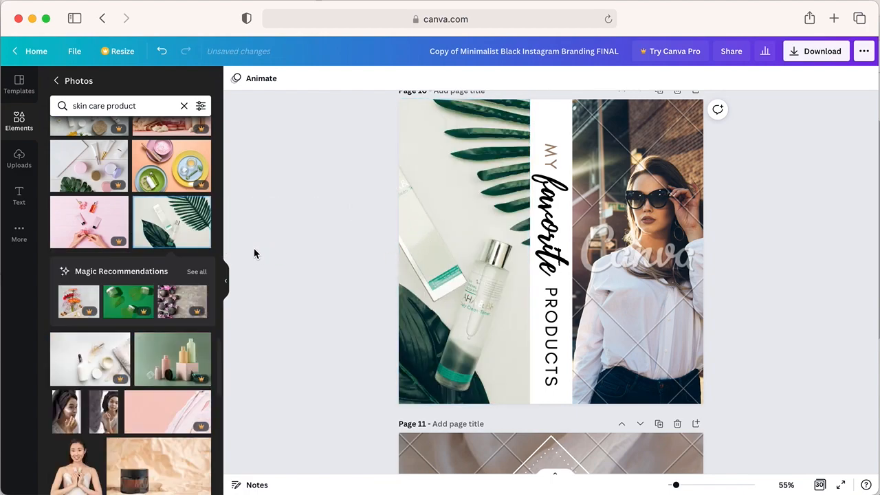
# - Filter the skin care product photos by green color and vertical orientation
pyautogui.click(200, 107)
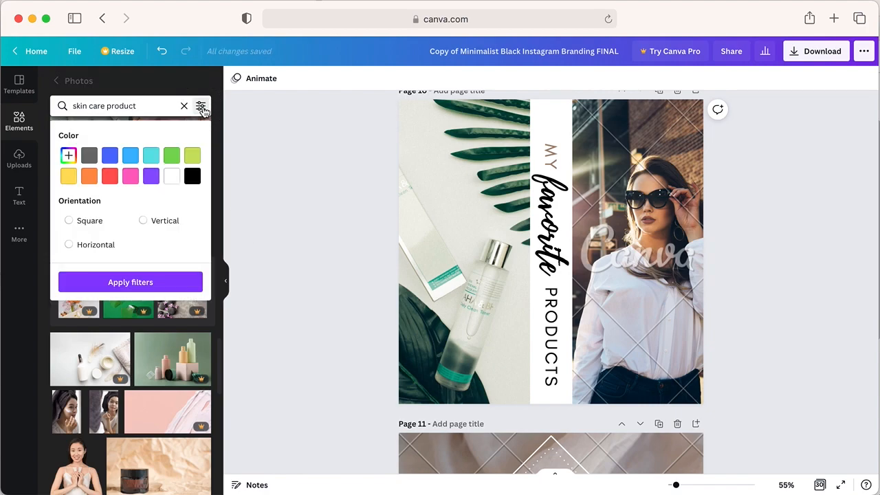
pyautogui.click(151, 177)
pyautogui.click(172, 157)
pyautogui.click(173, 157)
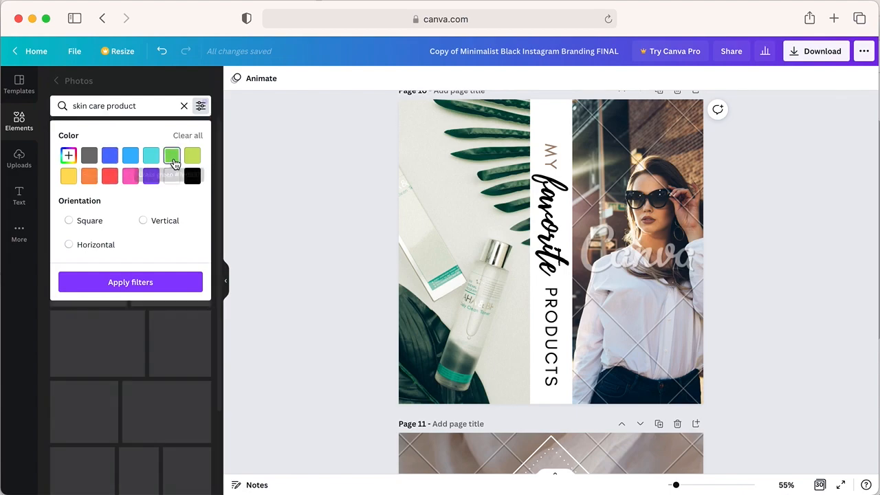
pyautogui.click(147, 227)
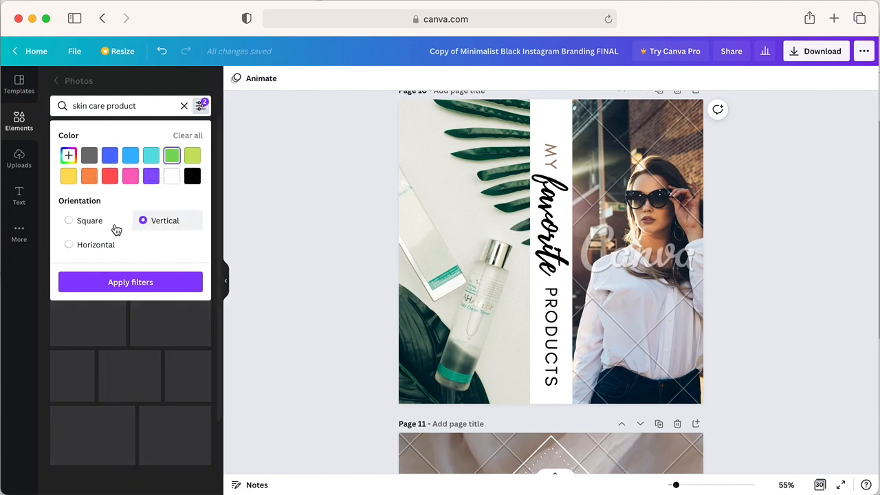
# - Change the photo filter to a custom dark red and browse the filtered results
pyautogui.click(68, 156)
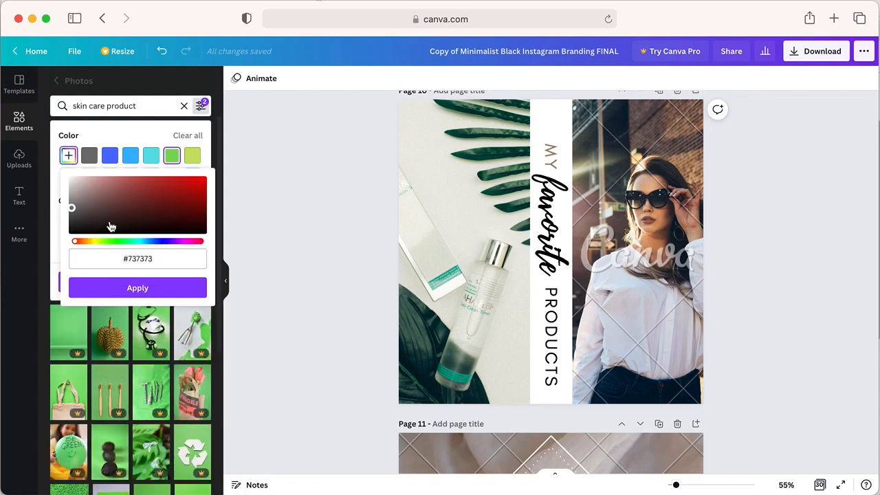
pyautogui.click(140, 206)
pyautogui.click(174, 192)
pyautogui.click(125, 290)
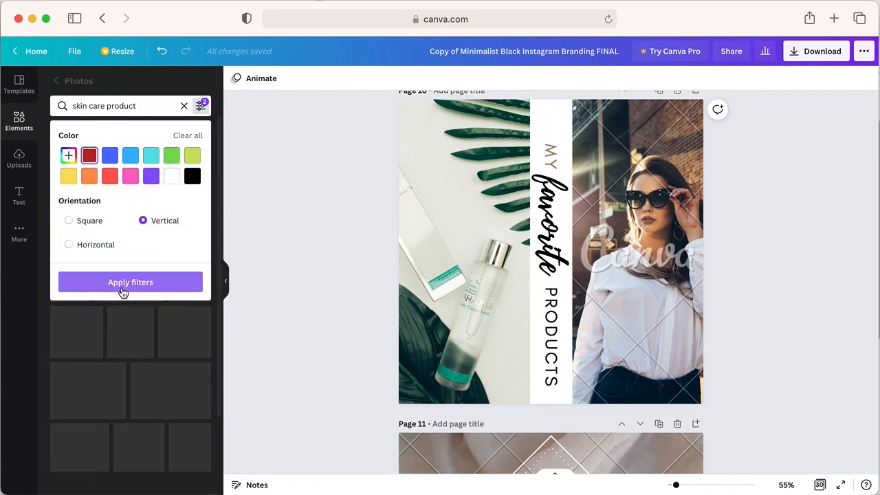
pyautogui.click(125, 288)
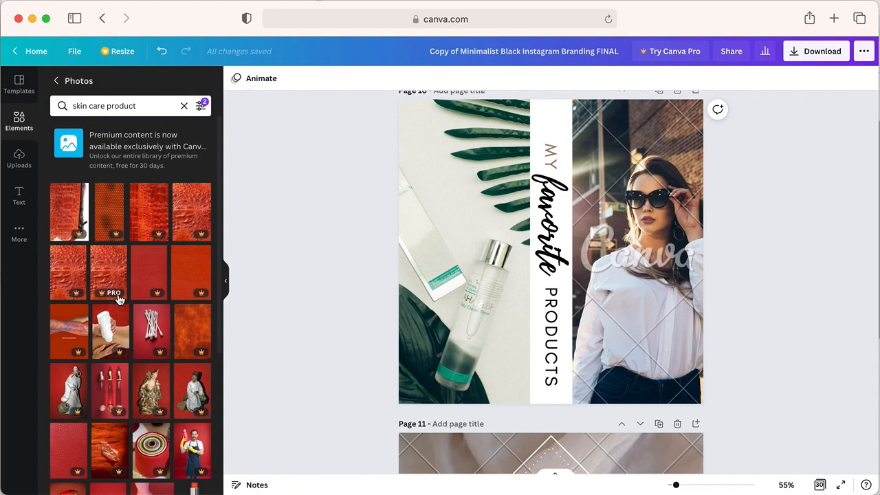
pyautogui.scroll(-10, 124, 295)
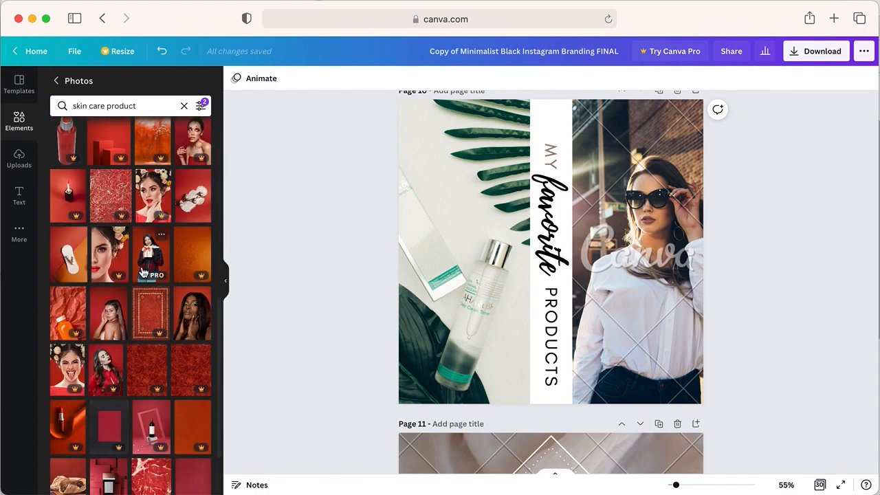
# - Clear all color and orientation filters from the photo search
pyautogui.click(202, 105)
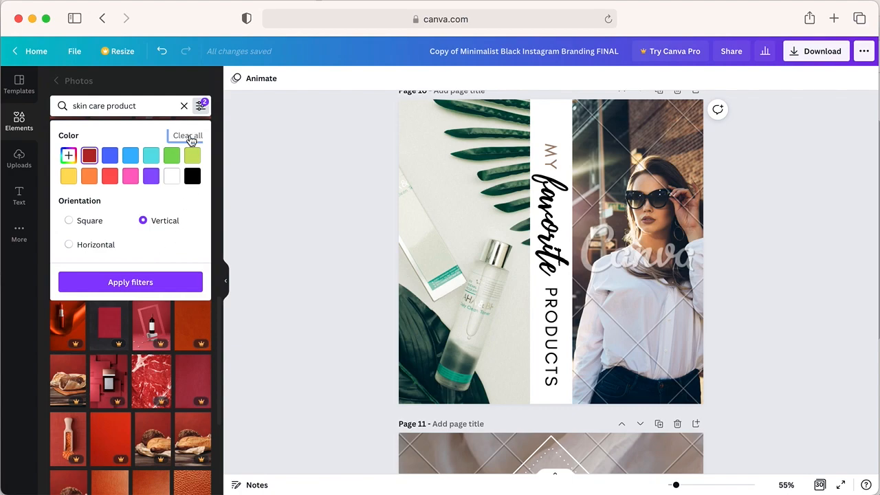
pyautogui.click(188, 137)
pyautogui.click(261, 314)
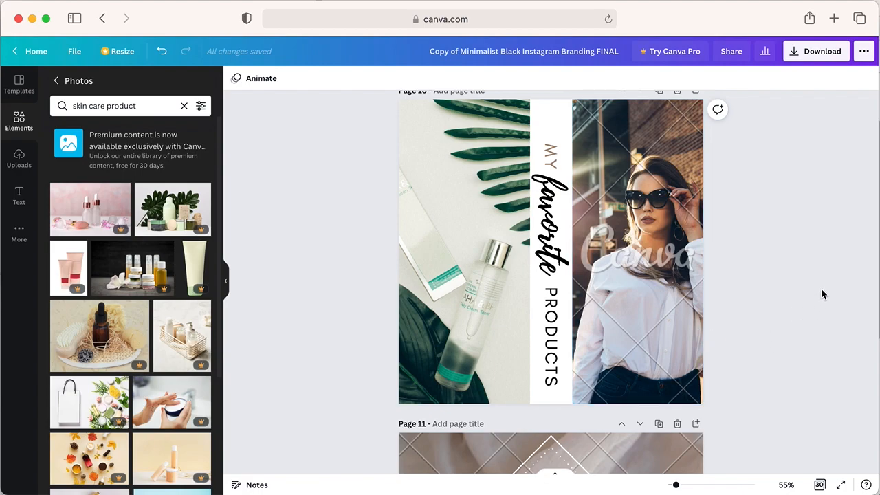
# - Open the download options and review the available file types, keeping PNG
pyautogui.click(826, 54)
pyautogui.scroll(1, 473, 127)
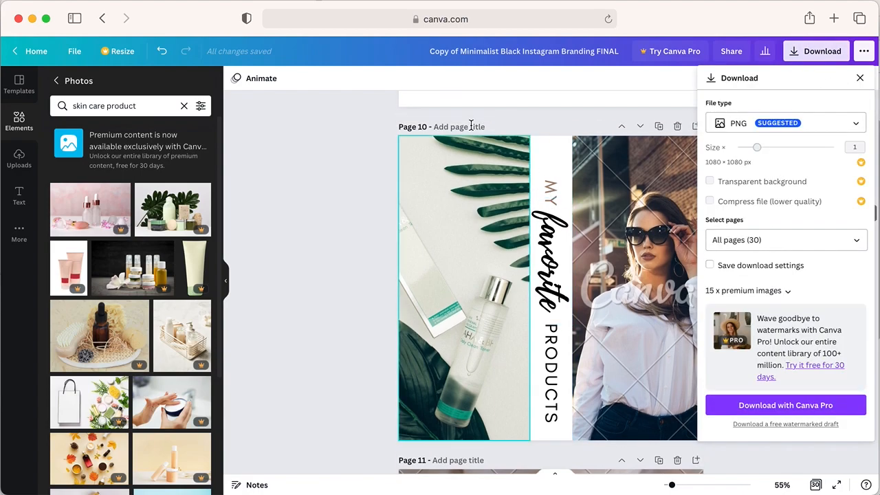
pyautogui.click(789, 126)
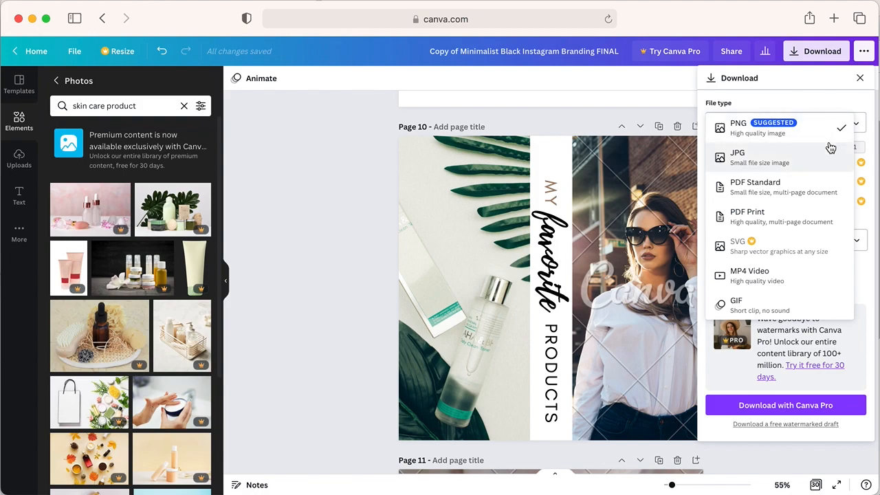
pyautogui.click(781, 101)
# - Limit the download to page 10 only and try to download it with Canva Pro
pyautogui.click(784, 241)
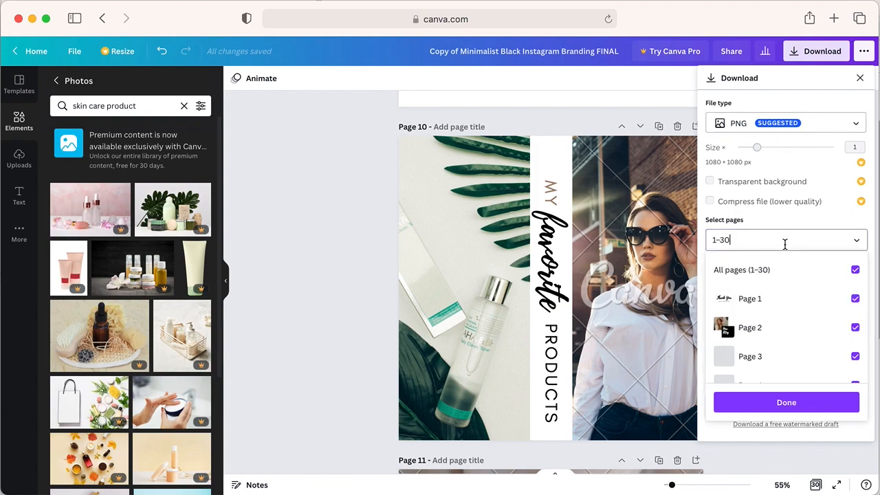
pyautogui.click(856, 272)
pyautogui.scroll(-5, 826, 354)
pyautogui.click(780, 307)
pyautogui.click(803, 407)
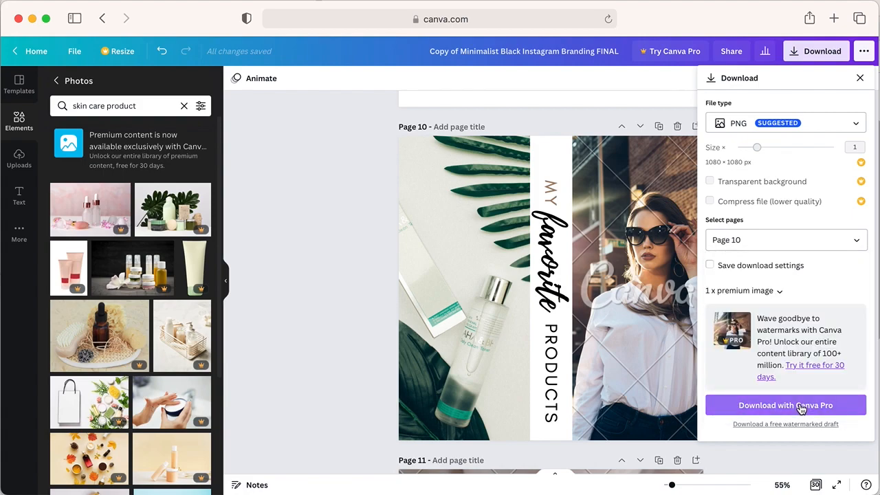
pyautogui.click(777, 407)
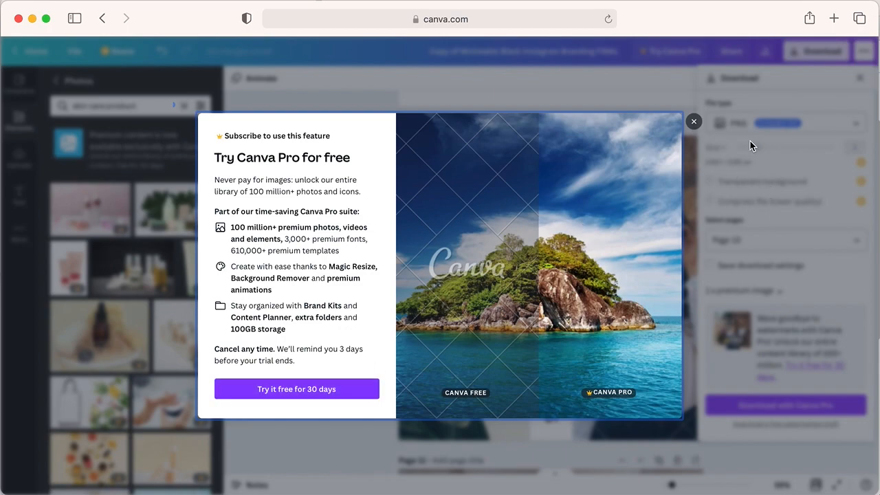
pyautogui.click(694, 121)
# - Dismiss the Canva Pro offer and replace the watermarked woman photo on page 10 with the free photo of stacked miSolo jars
pyautogui.click(650, 216)
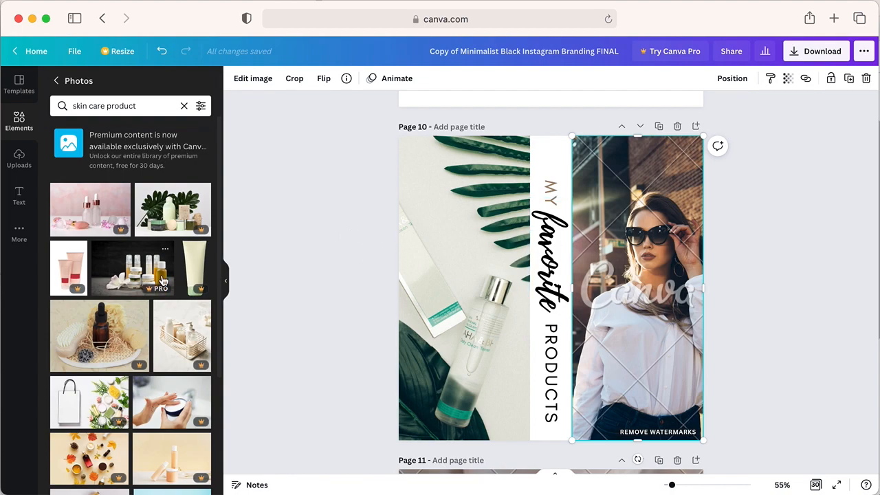
pyautogui.scroll(-10, 162, 280)
pyautogui.scroll(-2, 162, 280)
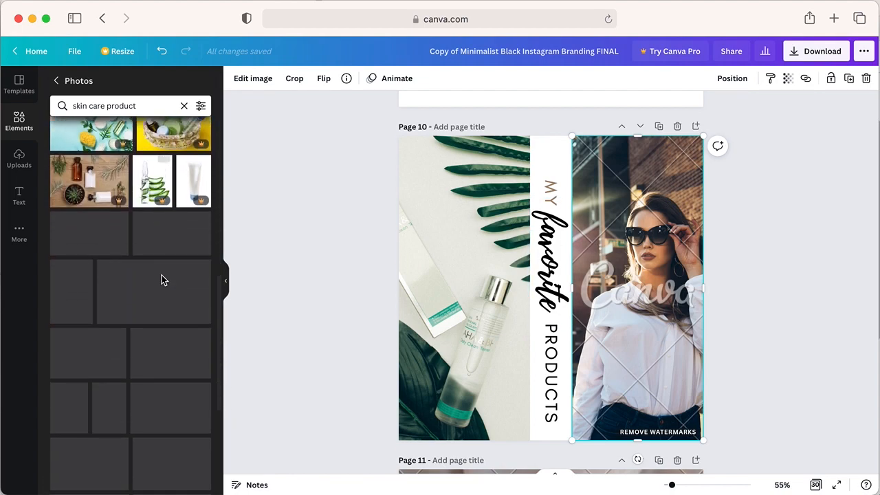
pyautogui.scroll(-2, 162, 281)
pyautogui.scroll(-10, 162, 280)
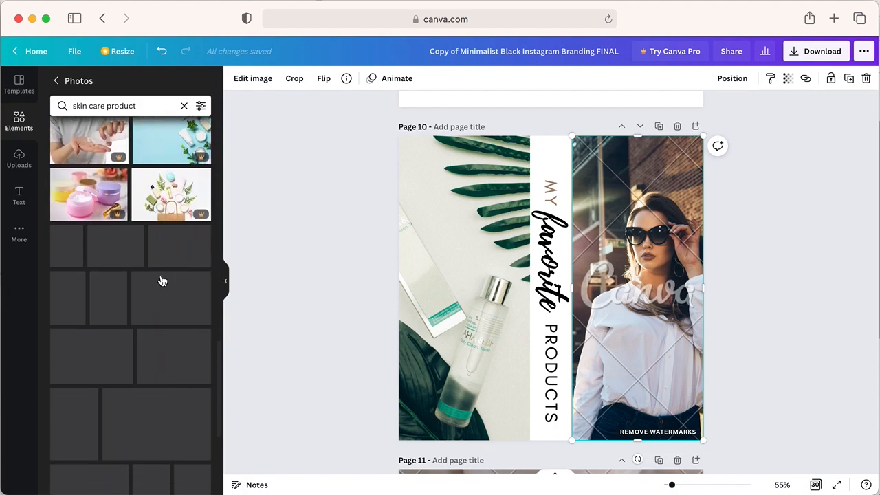
pyautogui.moveTo(62, 253); pyautogui.dragTo(634, 289)
pyautogui.click(800, 257)
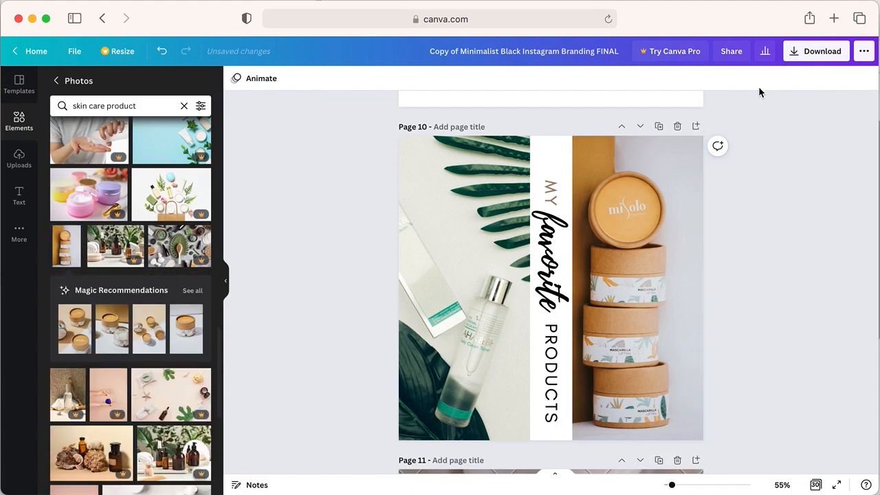
# - Change the color of the "MY" text on page 10 to black
pyautogui.click(551, 193)
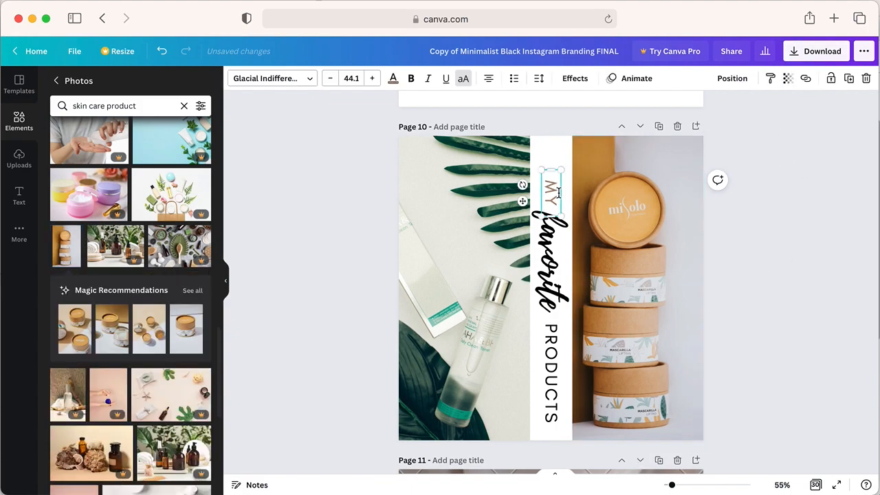
pyautogui.click(393, 78)
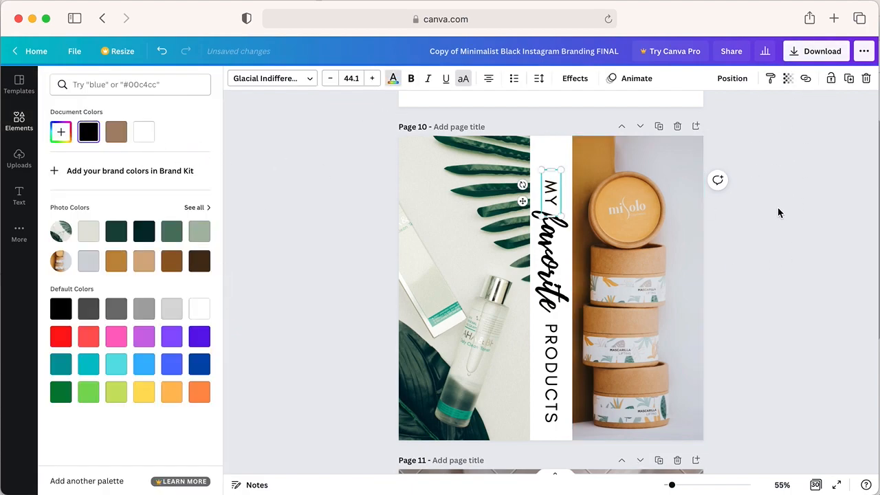
pyautogui.click(777, 212)
# - Download only page 10 of the design as a PNG file
pyautogui.click(816, 51)
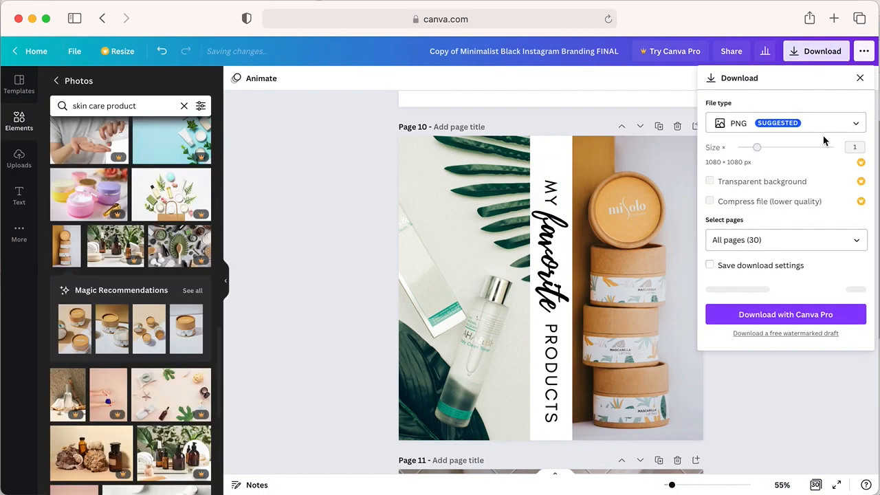
pyautogui.click(811, 239)
pyautogui.click(790, 271)
pyautogui.scroll(-5, 822, 358)
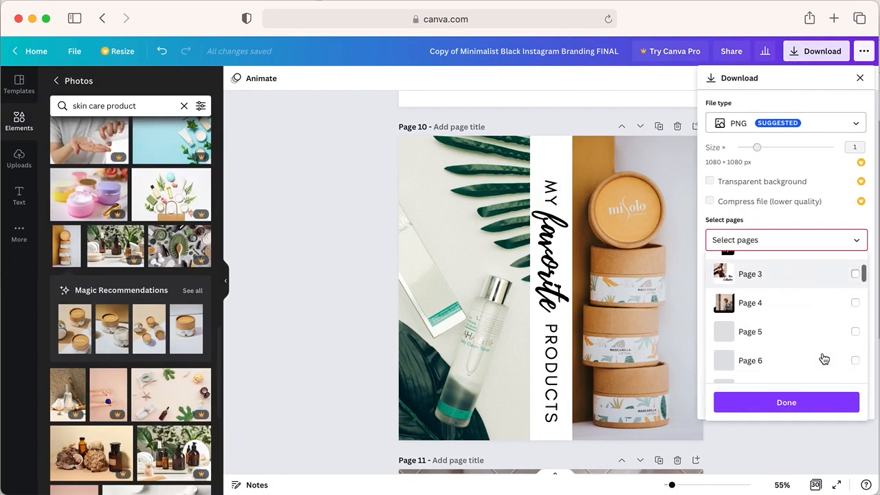
pyautogui.click(825, 321)
pyautogui.click(805, 404)
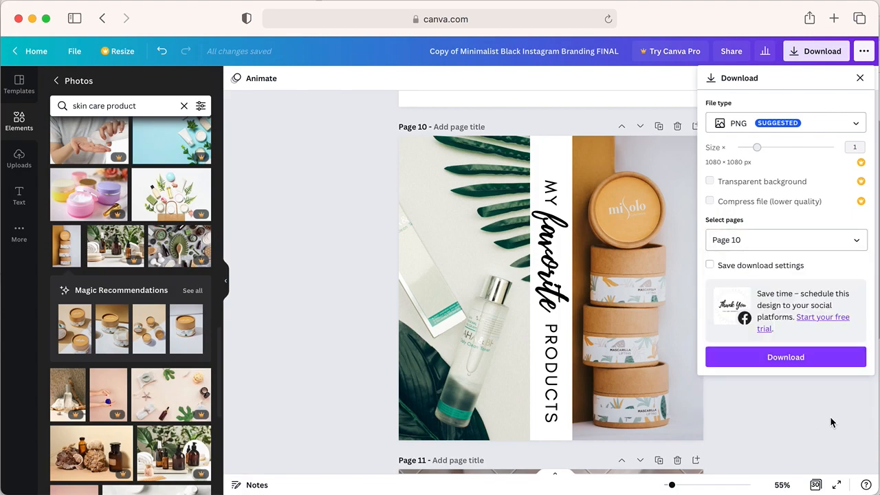
pyautogui.click(798, 359)
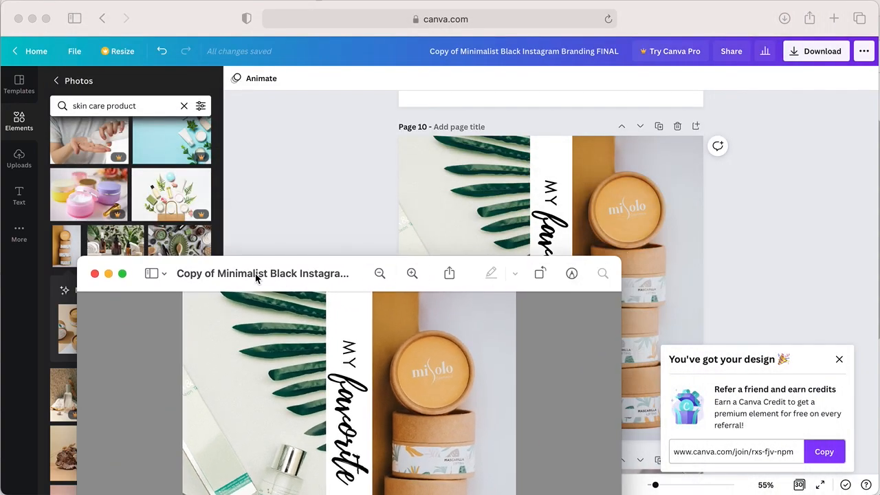
# - View the downloaded page 10 image in its preview window, close it and return to the design
pyautogui.moveTo(255, 275); pyautogui.dragTo(373, 121)
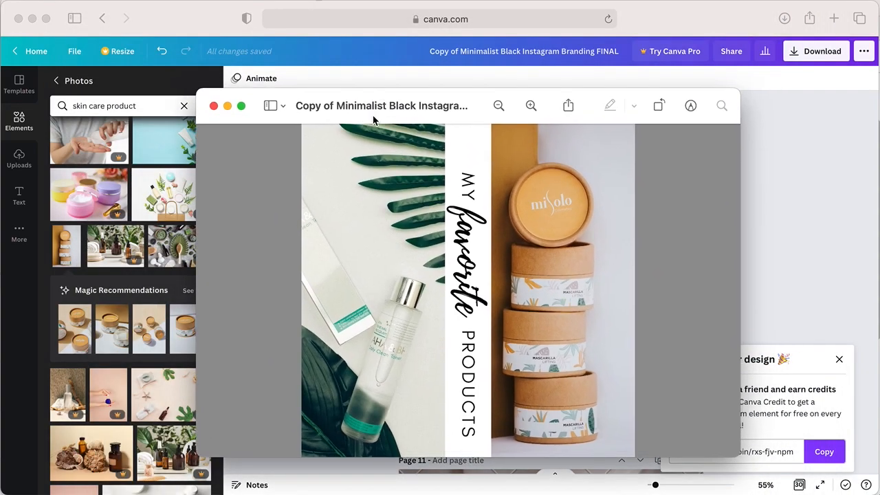
pyautogui.click(214, 106)
pyautogui.click(817, 187)
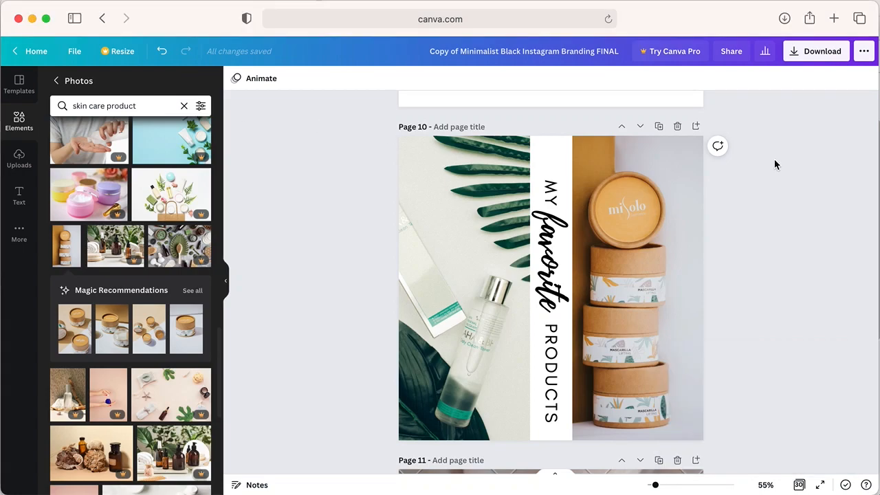
# - Try out the transparency setting on the stacked jars photo and return it to 100
pyautogui.click(603, 233)
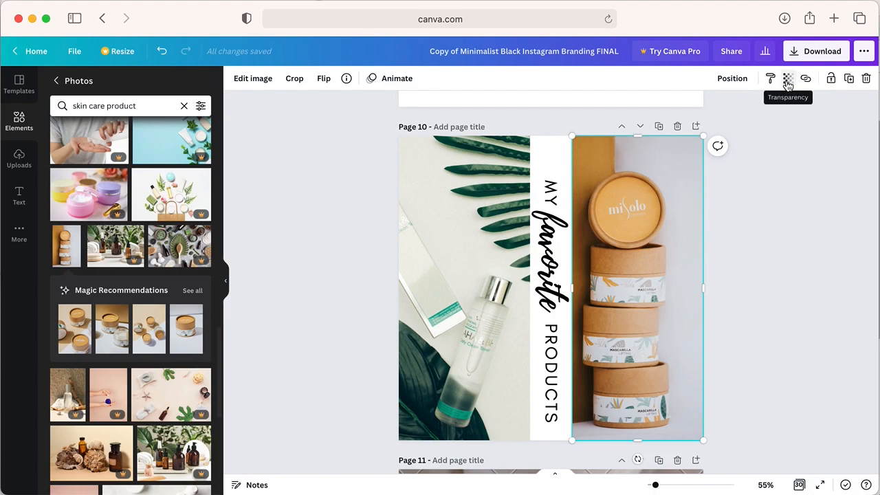
pyautogui.click(788, 80)
pyautogui.moveTo(754, 113)
pyautogui.mouseDown()
pyautogui.moveTo(711, 114)
pyautogui.moveTo(760, 113)
pyautogui.mouseUp()
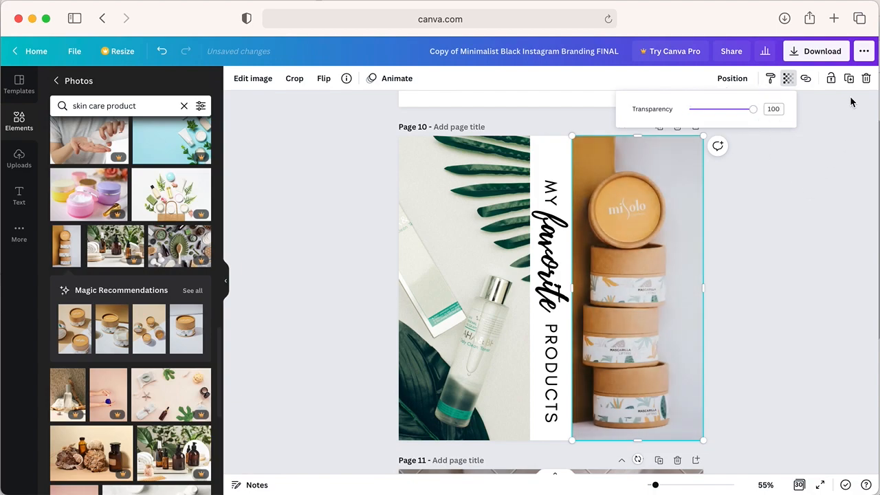
# - Try locking the stacked jars photo and moving it on page 10
pyautogui.click(830, 81)
pyautogui.moveTo(646, 258); pyautogui.dragTo(565, 230)
pyautogui.moveTo(676, 241); pyautogui.dragTo(612, 218)
pyautogui.moveTo(667, 225); pyautogui.dragTo(782, 227)
pyautogui.click(662, 219)
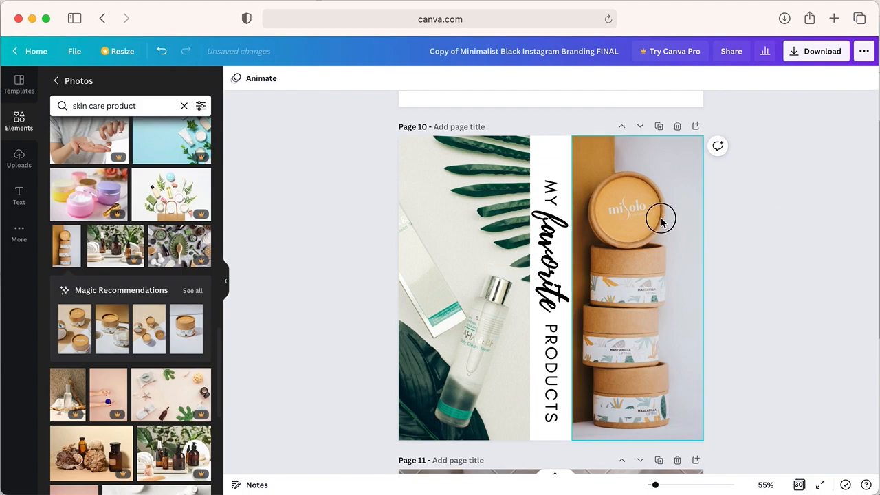
pyautogui.click(850, 78)
pyautogui.click(797, 179)
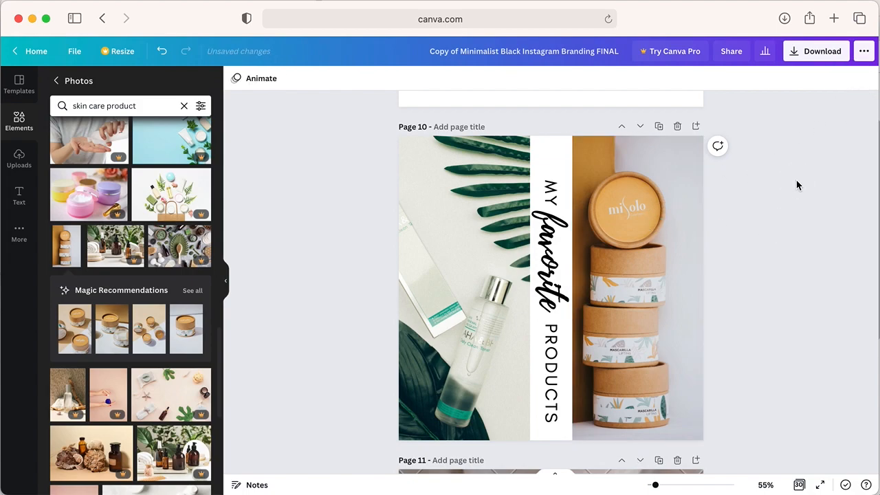
# - Flip the toner bottle photo horizontally and flip it back to its original orientation
pyautogui.click(457, 184)
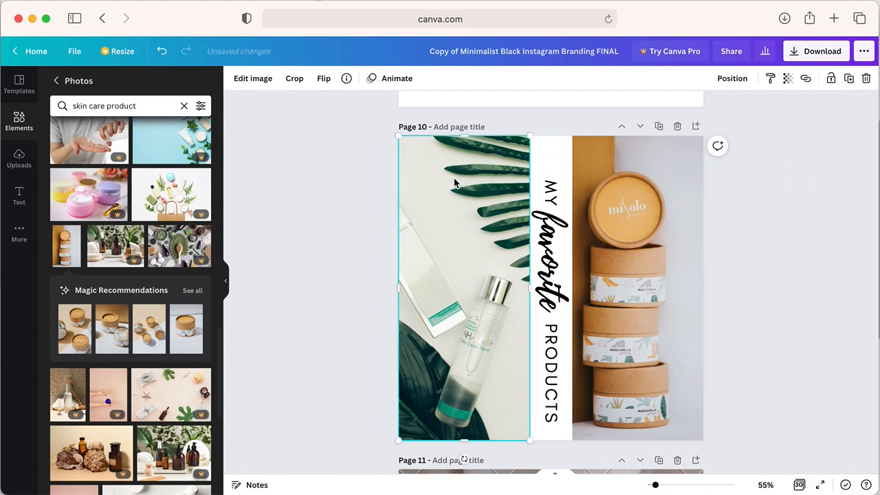
pyautogui.click(326, 80)
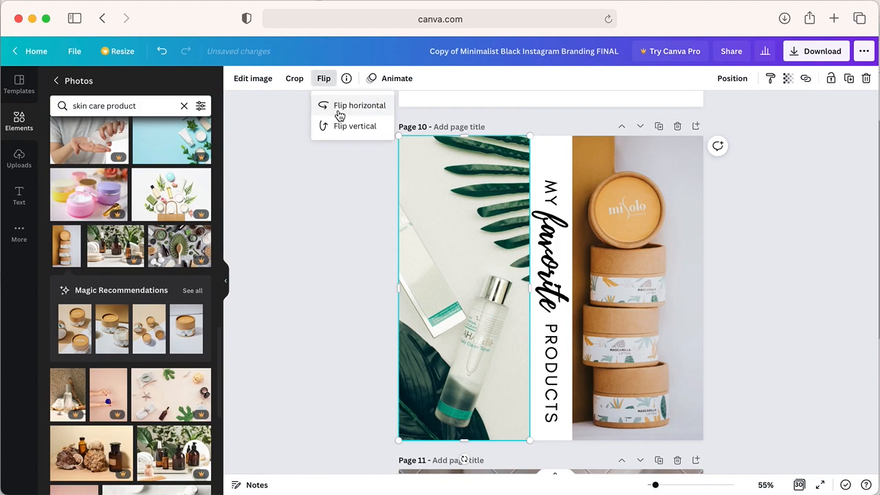
pyautogui.click(338, 115)
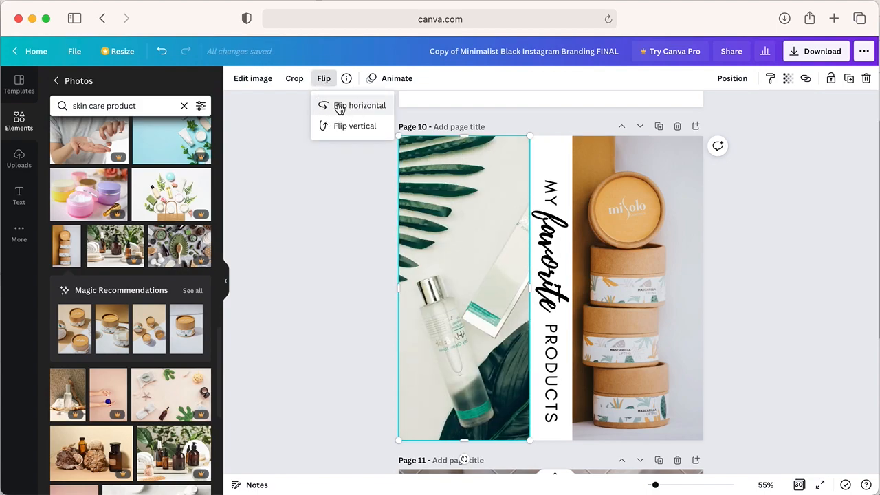
pyautogui.click(343, 107)
pyautogui.click(470, 215)
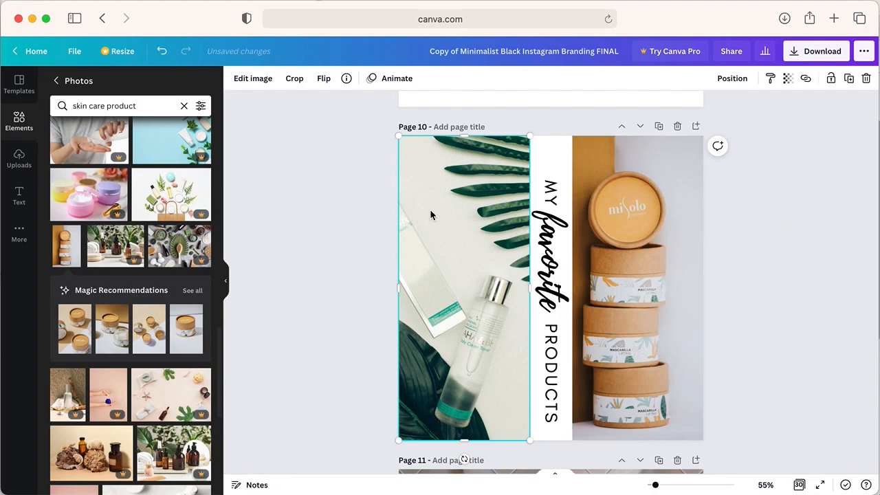
# - Try to apply the Background Remover to the stacked jars photo and dismiss the Canva Pro offer
pyautogui.click(622, 210)
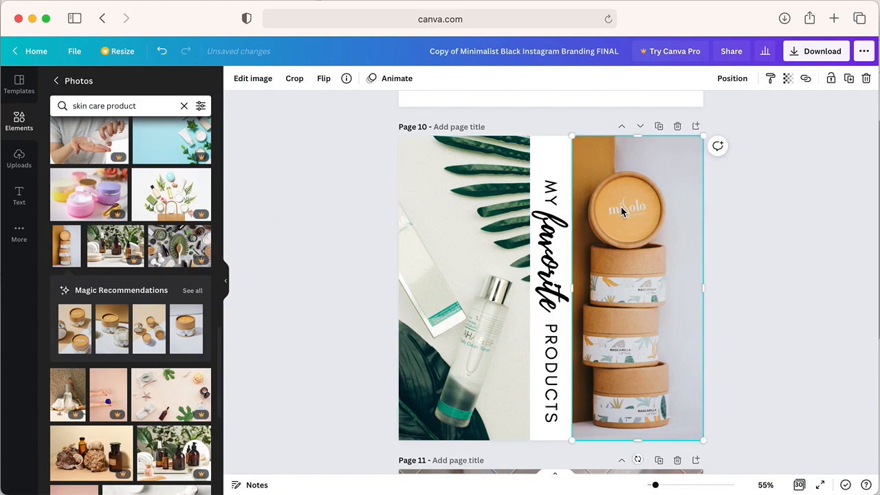
pyautogui.click(253, 81)
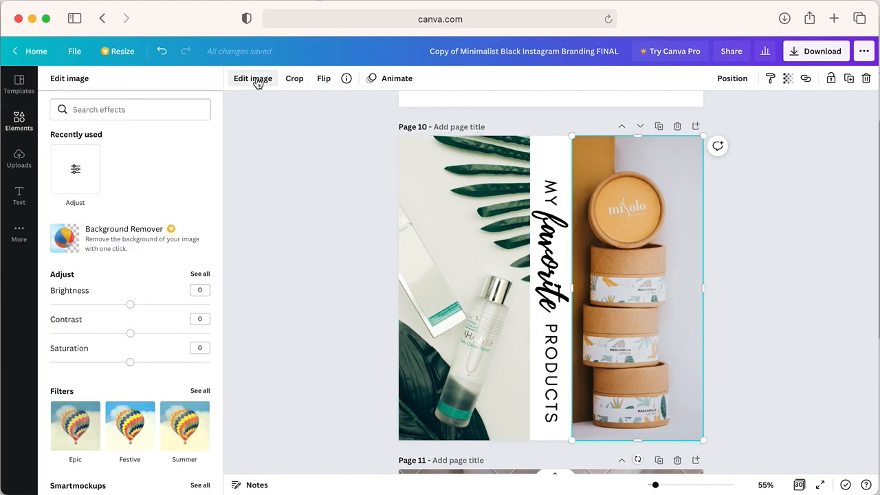
pyautogui.click(114, 237)
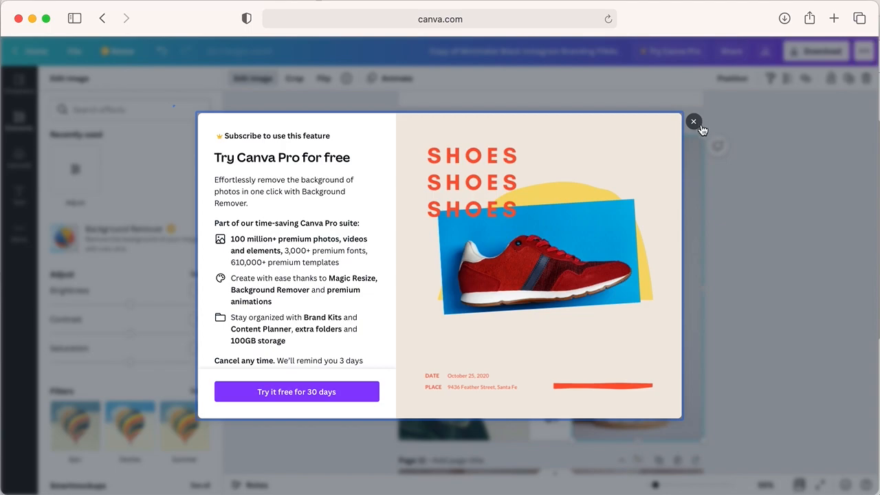
pyautogui.click(700, 125)
# - Browse the filters, Smartmockups, Photogenic presets and other image effects offered for the stacked jars photo
pyautogui.scroll(-6, 158, 168)
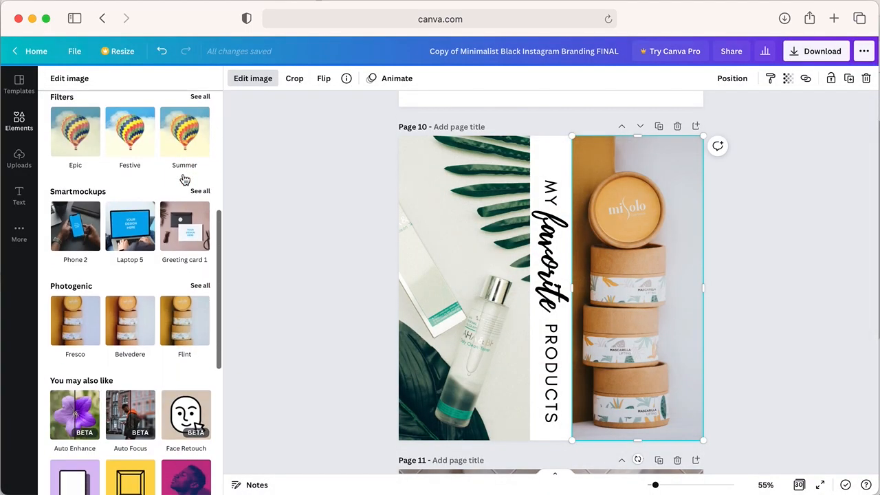
pyautogui.scroll(-3, 183, 179)
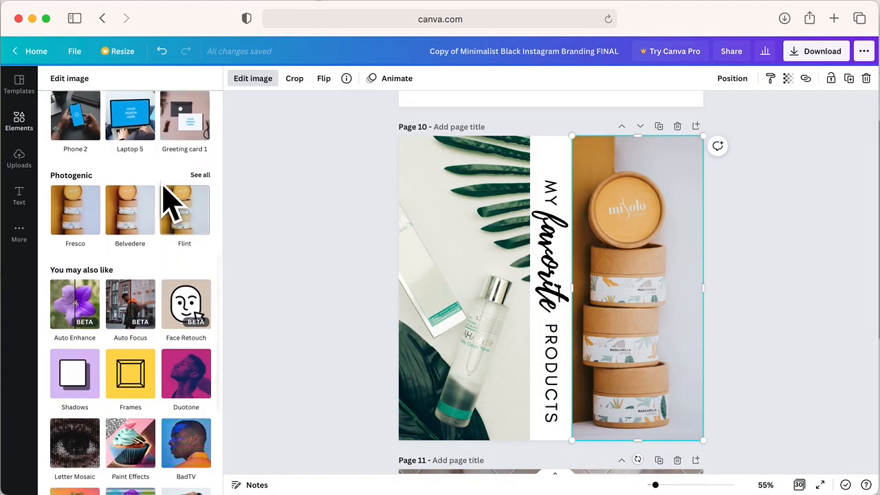
pyautogui.scroll(1, 196, 213)
pyautogui.scroll(2, 196, 214)
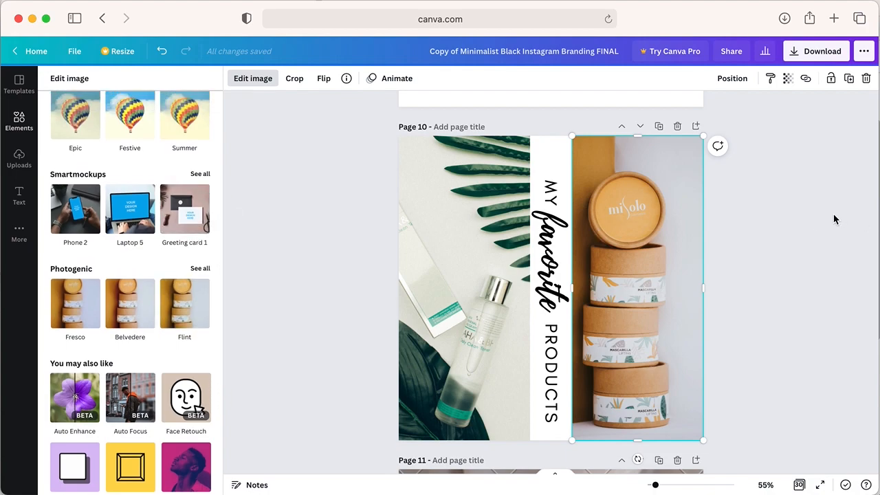
pyautogui.click(728, 206)
# - Apply the Pan text animation to the "MY", "favorite" and "PRODUCTS" texts on page 10
pyautogui.click(481, 172)
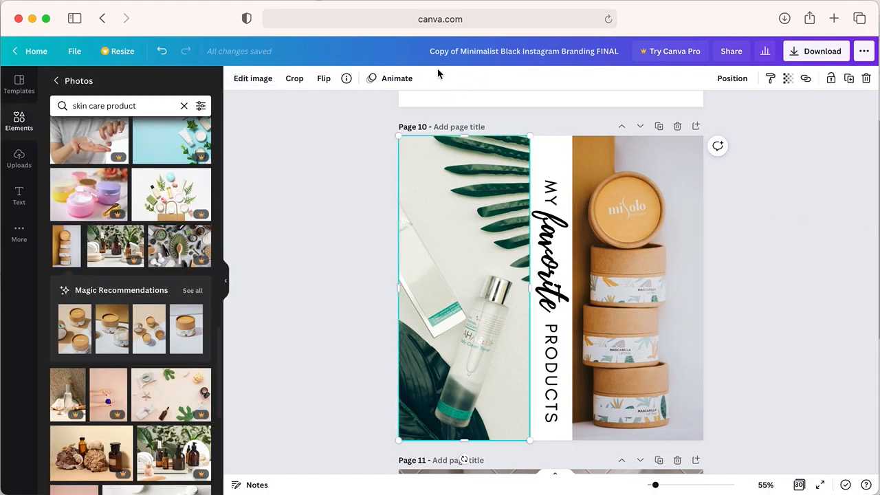
pyautogui.click(550, 194)
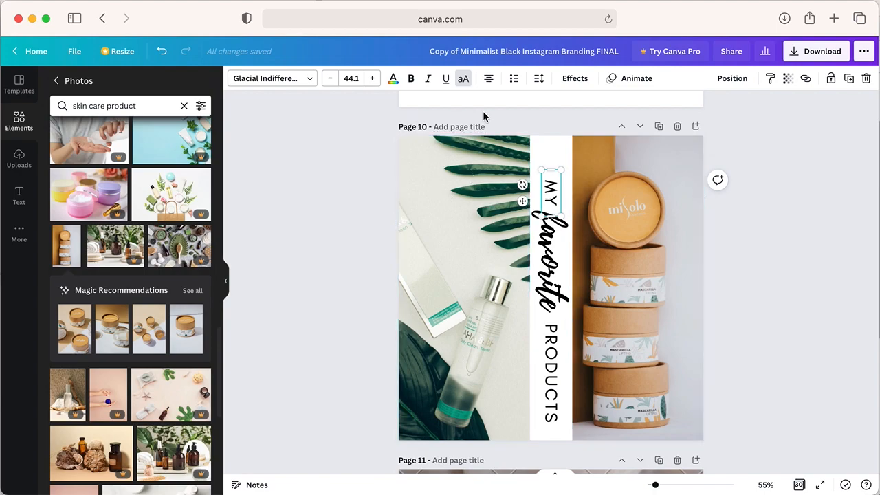
pyautogui.click(647, 80)
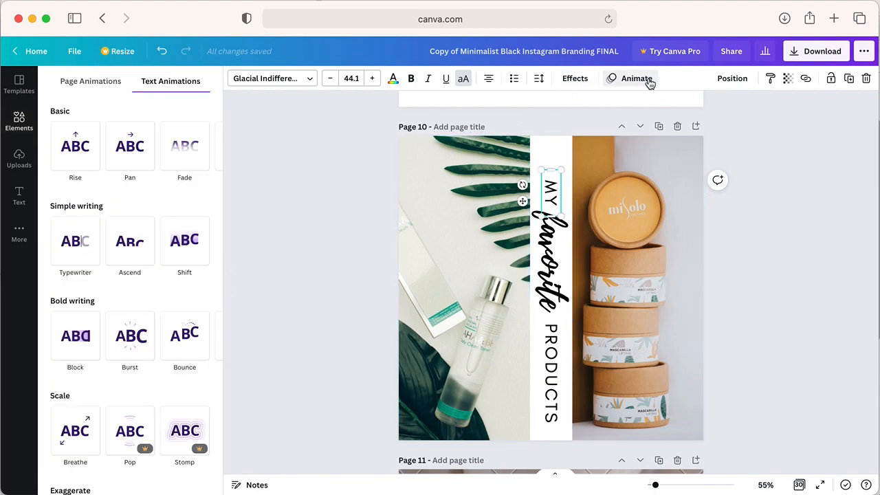
pyautogui.click(122, 157)
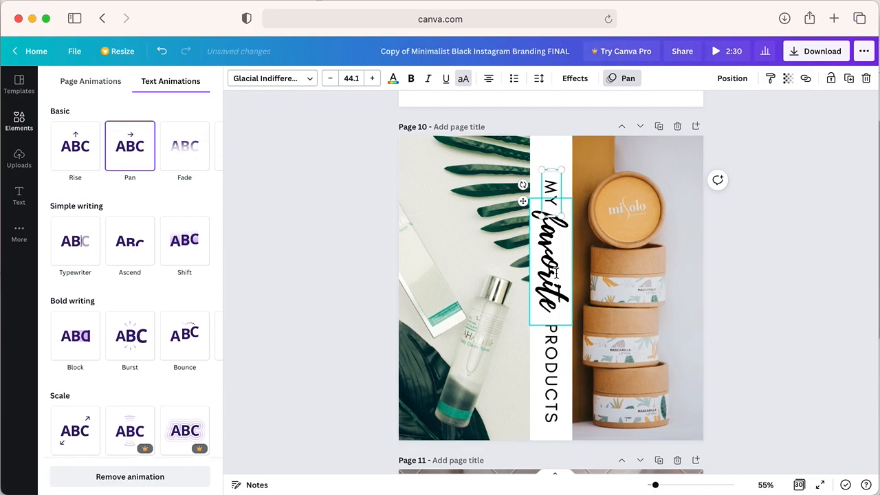
pyautogui.click(556, 272)
pyautogui.click(127, 144)
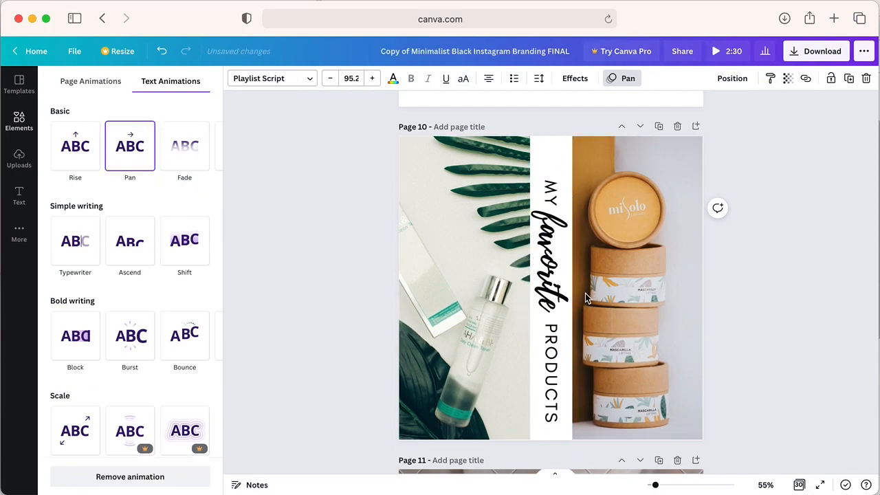
pyautogui.click(554, 346)
pyautogui.click(130, 156)
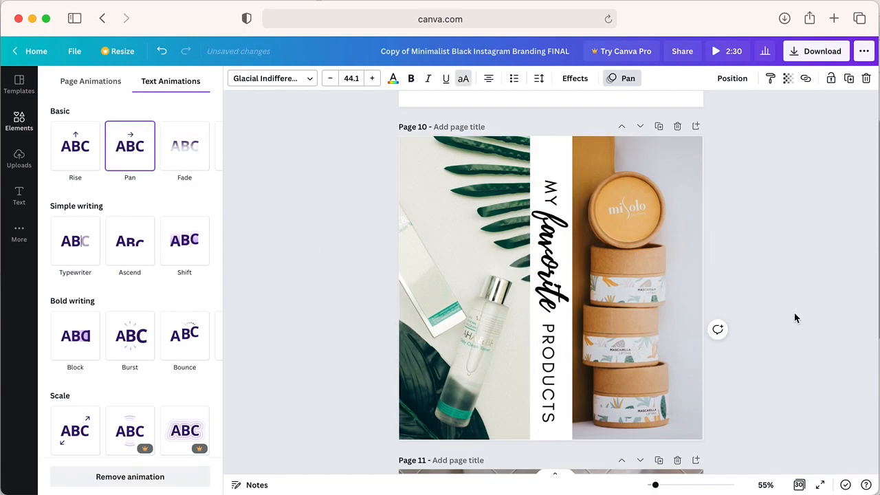
# - Download only page 10 of the animated design as an MP4 video
pyautogui.click(811, 51)
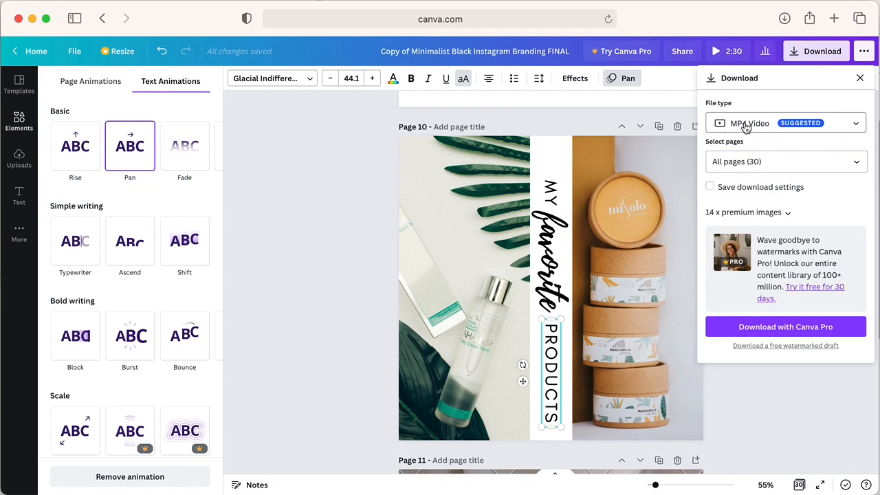
pyautogui.click(763, 162)
pyautogui.click(817, 200)
pyautogui.scroll(-1, 832, 238)
pyautogui.scroll(-5, 832, 238)
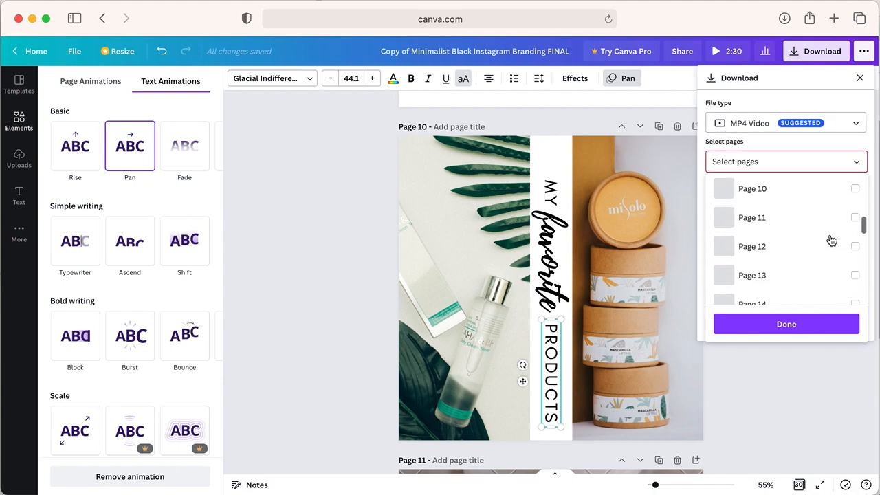
pyautogui.click(751, 190)
pyautogui.click(795, 327)
pyautogui.click(798, 279)
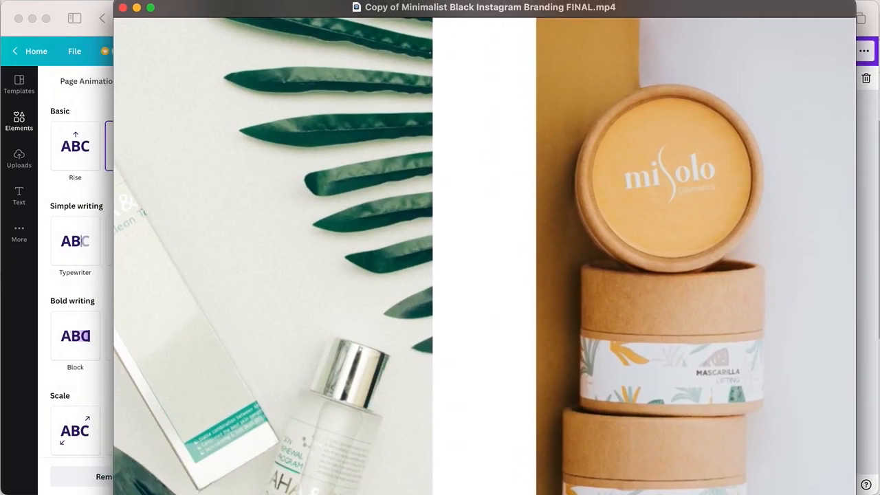
# - Play the downloaded MP4 of page 10 to check the text animation, and close the video window
pyautogui.moveTo(855, 482); pyautogui.dragTo(303, 115)
pyautogui.moveTo(218, 11); pyautogui.dragTo(485, 150)
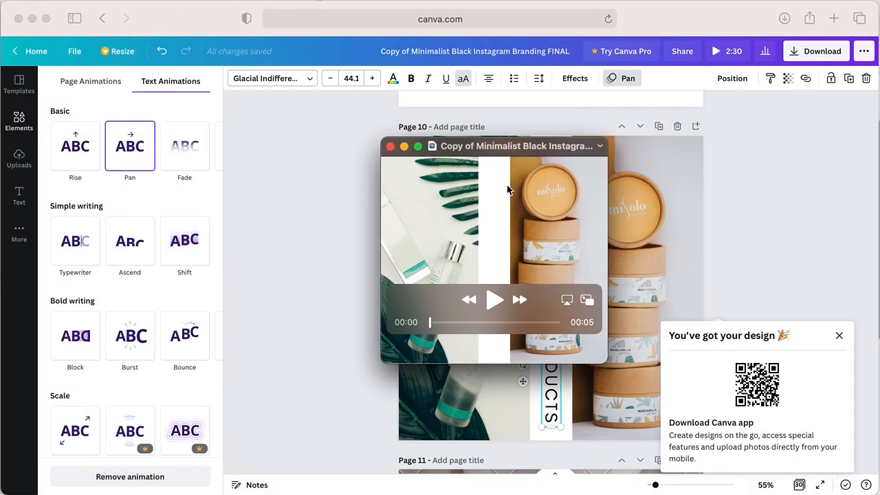
pyautogui.click(500, 305)
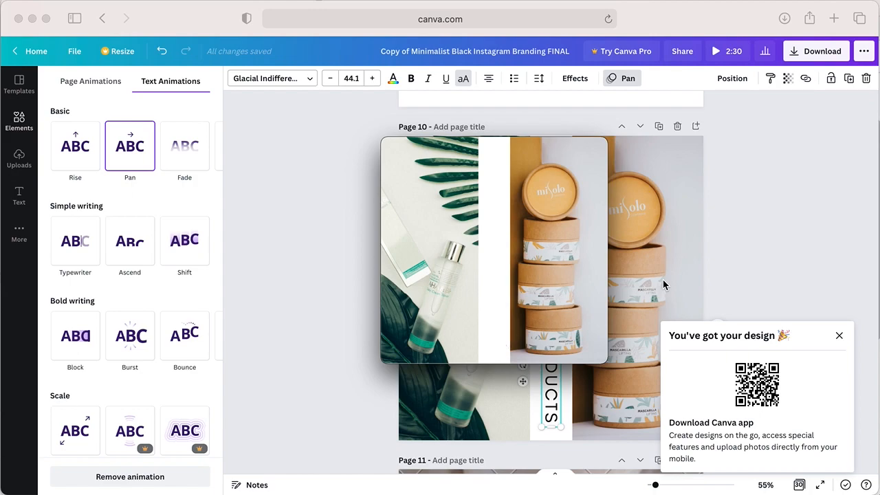
pyautogui.moveTo(521, 209)
pyautogui.click(390, 147)
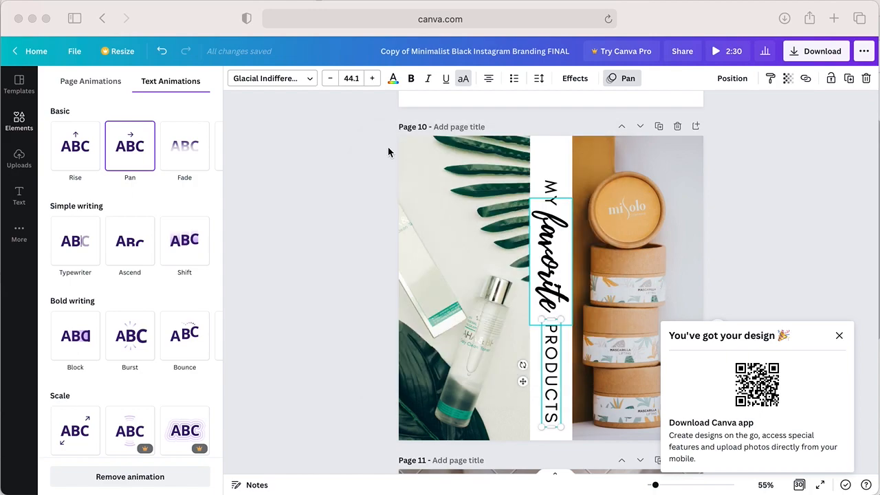
pyautogui.click(323, 148)
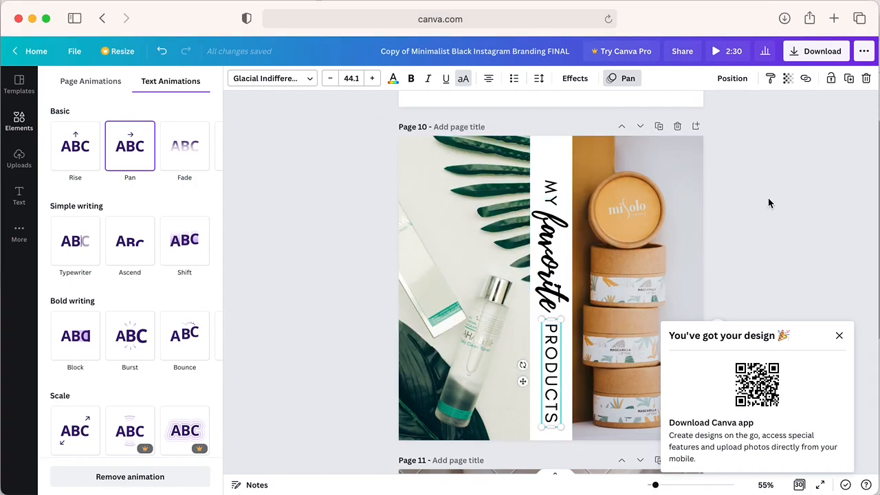
# - Apply the Splice text effect to the "MY" text on page 10
pyautogui.click(551, 192)
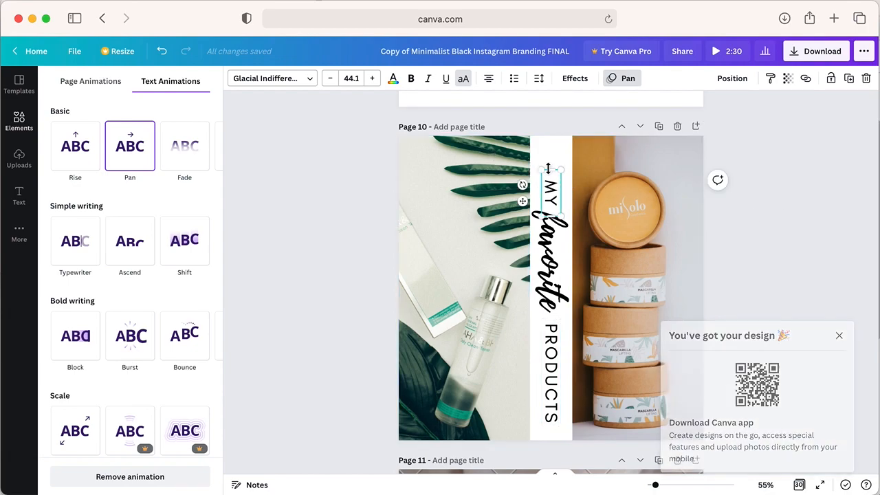
pyautogui.click(574, 80)
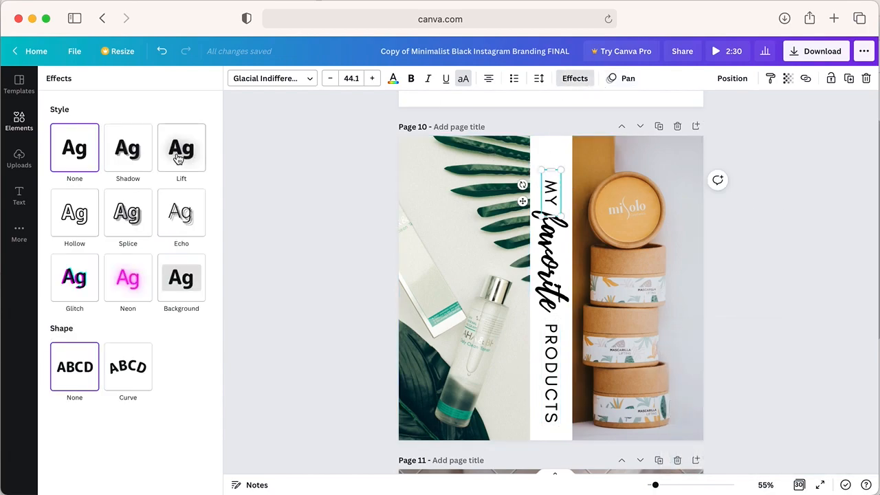
pyautogui.click(174, 158)
pyautogui.click(135, 253)
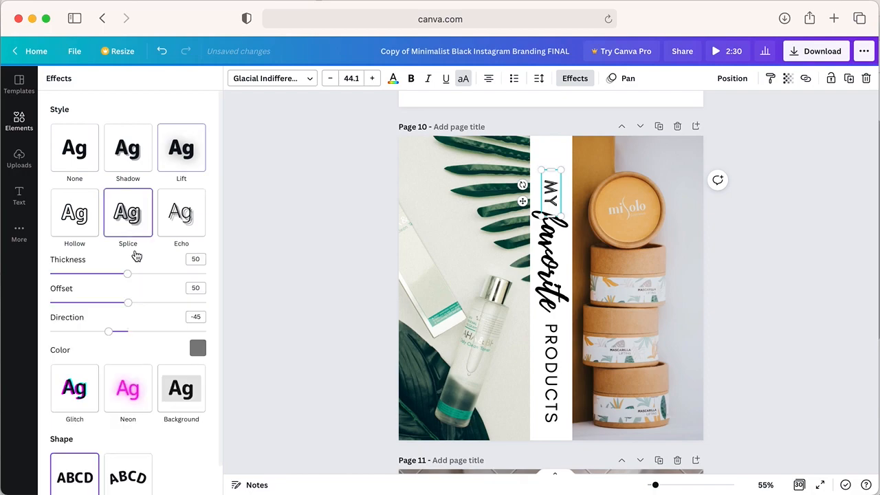
pyautogui.click(788, 328)
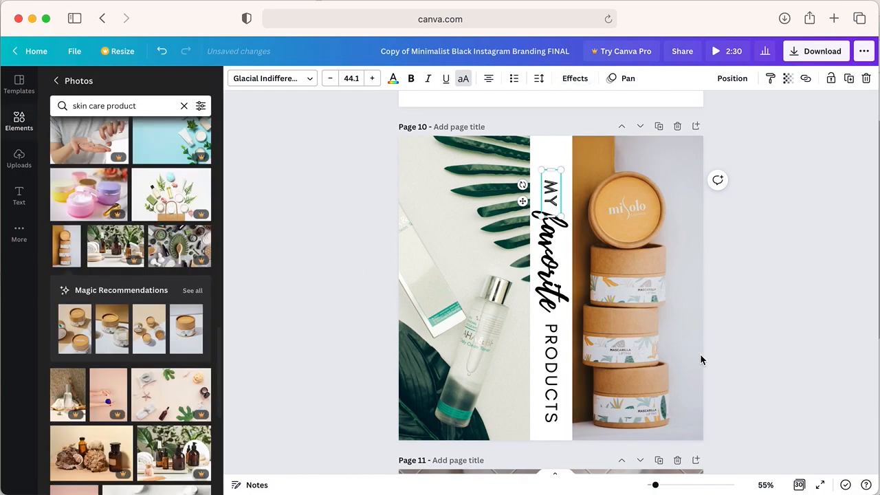
# - Apply the Background text effect to the "PRODUCTS" text on page 10
pyautogui.click(555, 386)
pyautogui.click(574, 79)
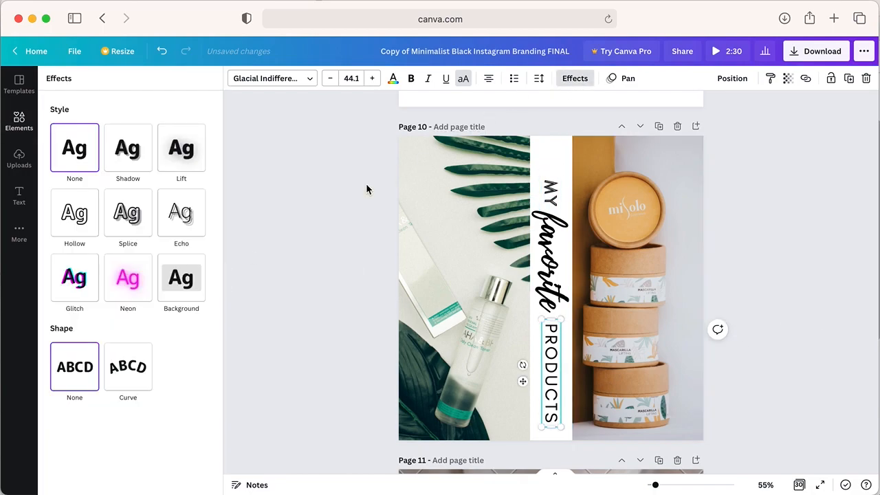
pyautogui.click(175, 278)
pyautogui.click(771, 287)
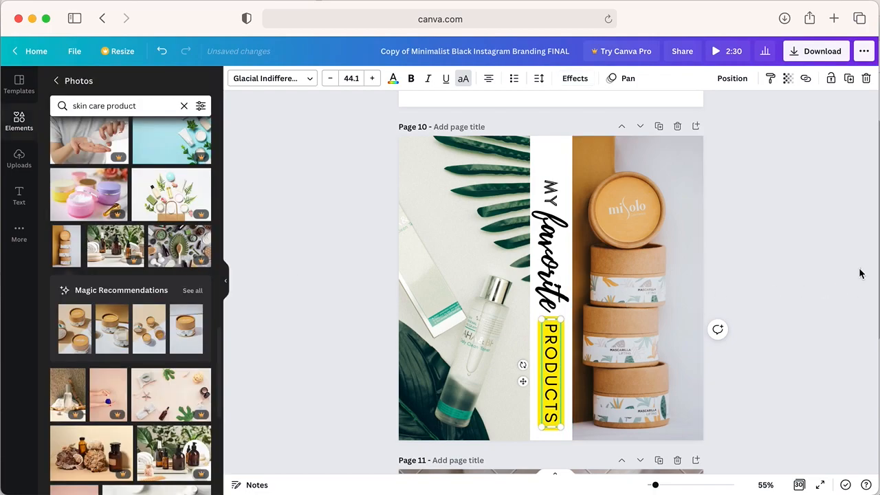
pyautogui.click(768, 308)
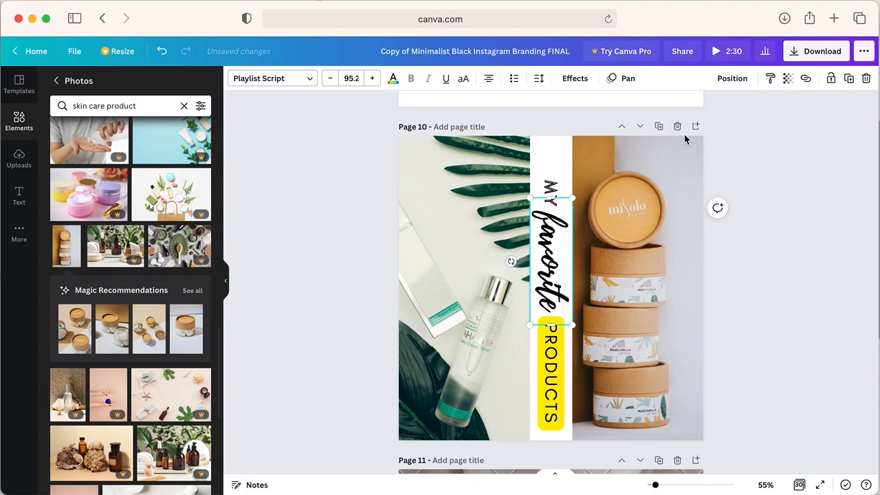
# - Look through the template pages before and after page 10
pyautogui.scroll(-1, 685, 135)
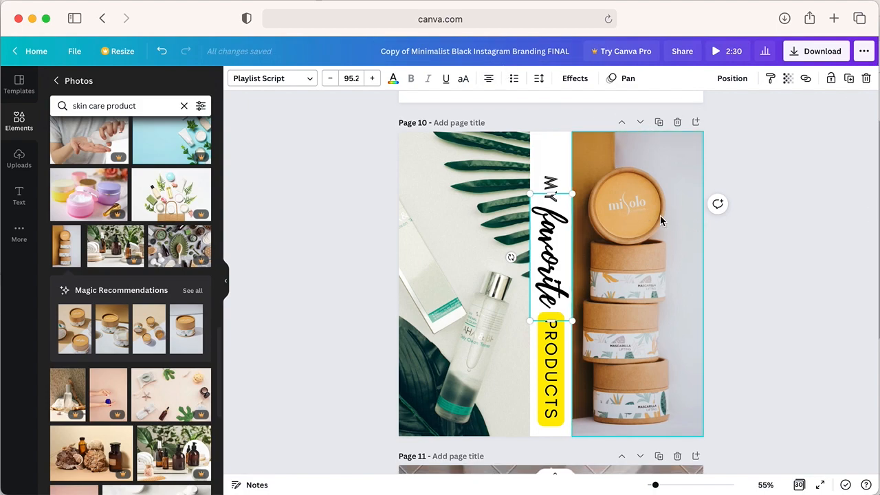
pyautogui.scroll(-10, 660, 219)
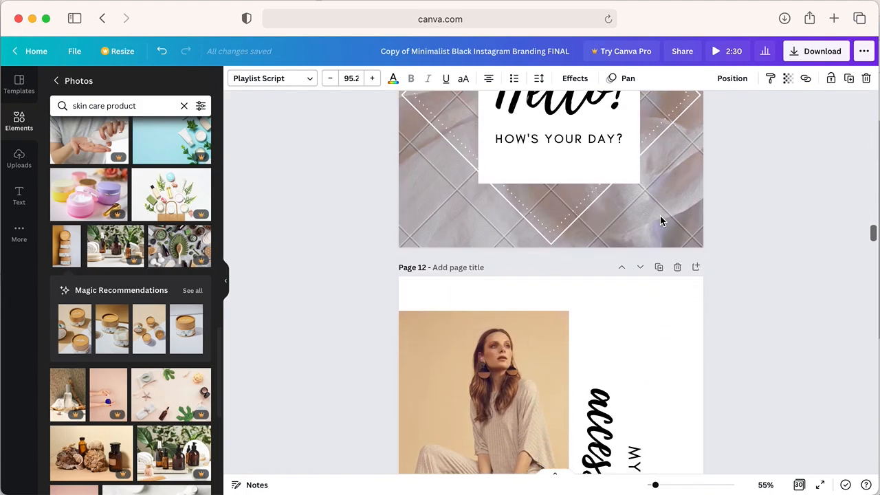
pyautogui.scroll(10, 661, 219)
pyautogui.scroll(-3, 661, 218)
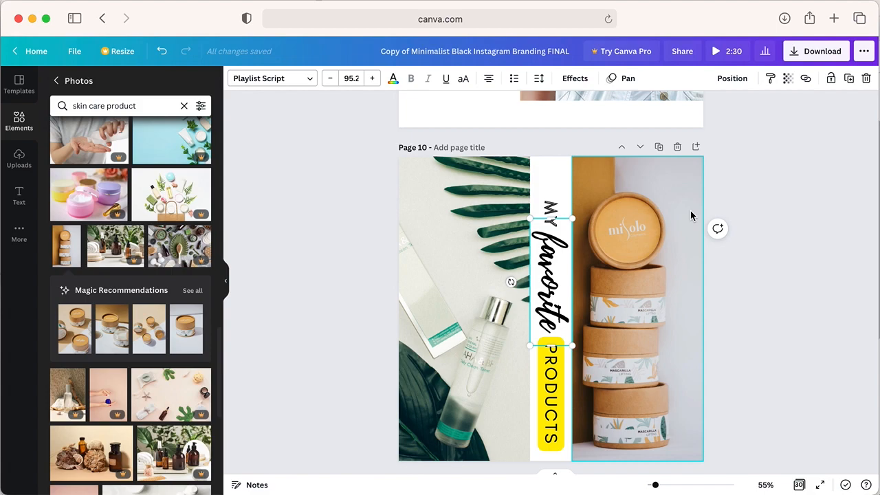
pyautogui.scroll(5, 690, 215)
pyautogui.scroll(-1, 690, 215)
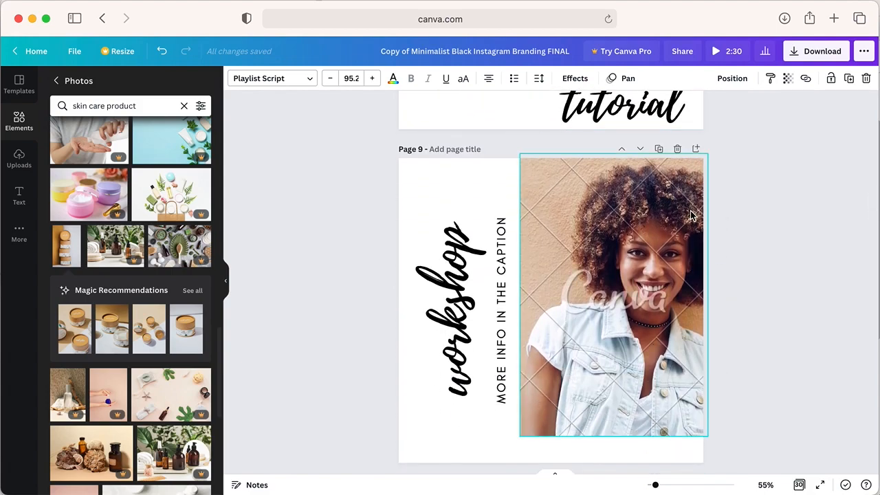
pyautogui.scroll(4, 692, 215)
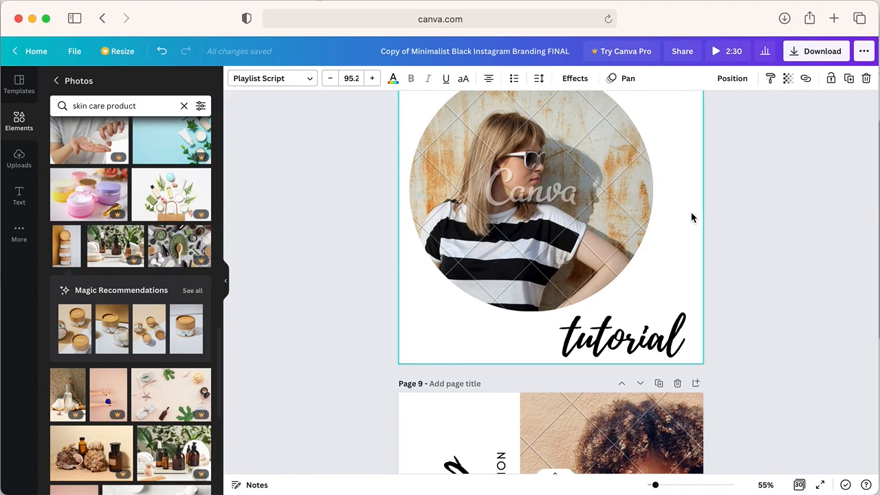